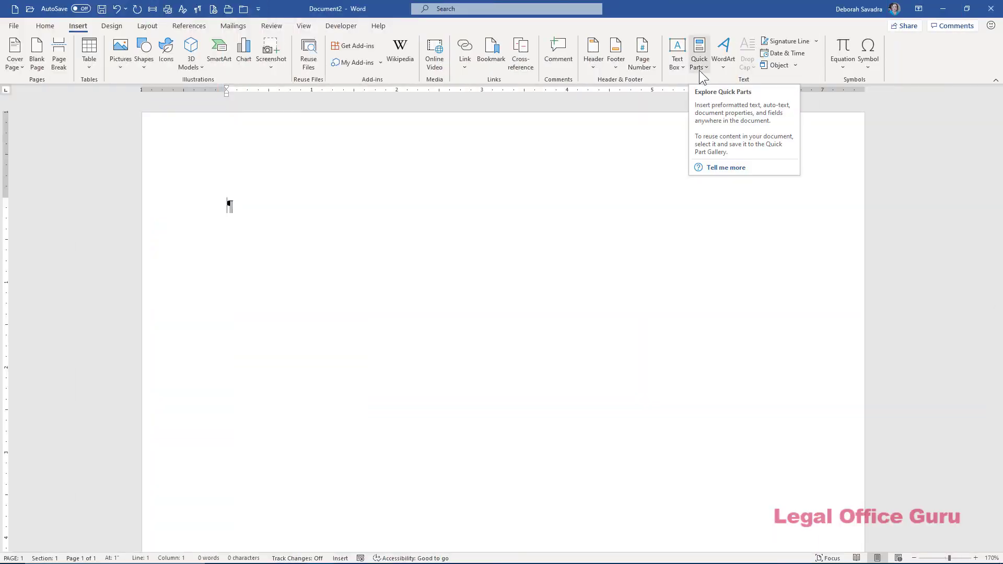
Step: Browse the Quick Parts gallery of saved building blocks and AutoText entries
{"action": "left_click", "coordinate": [699, 70]}
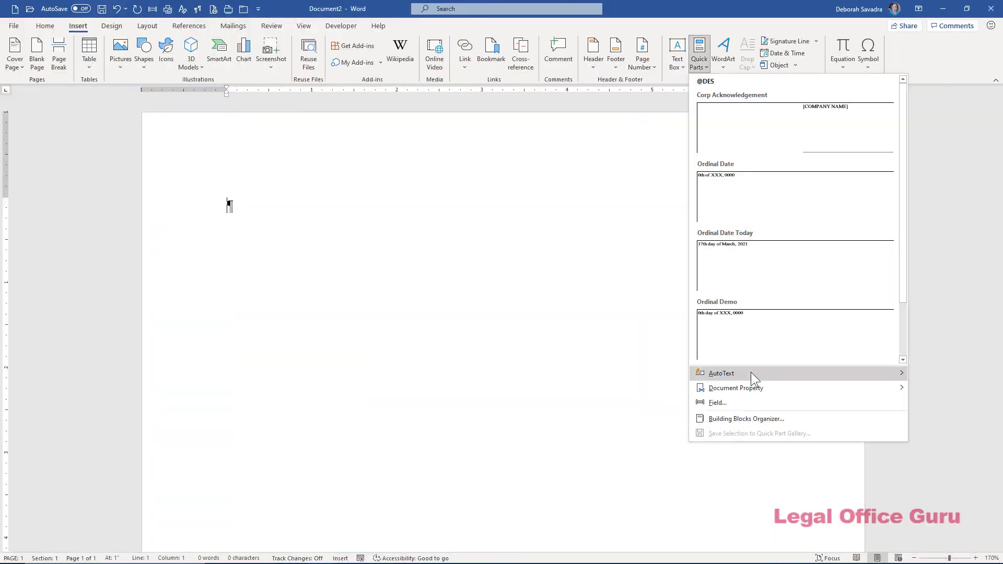
{"action": "mouse_move", "coordinate": [751, 372]}
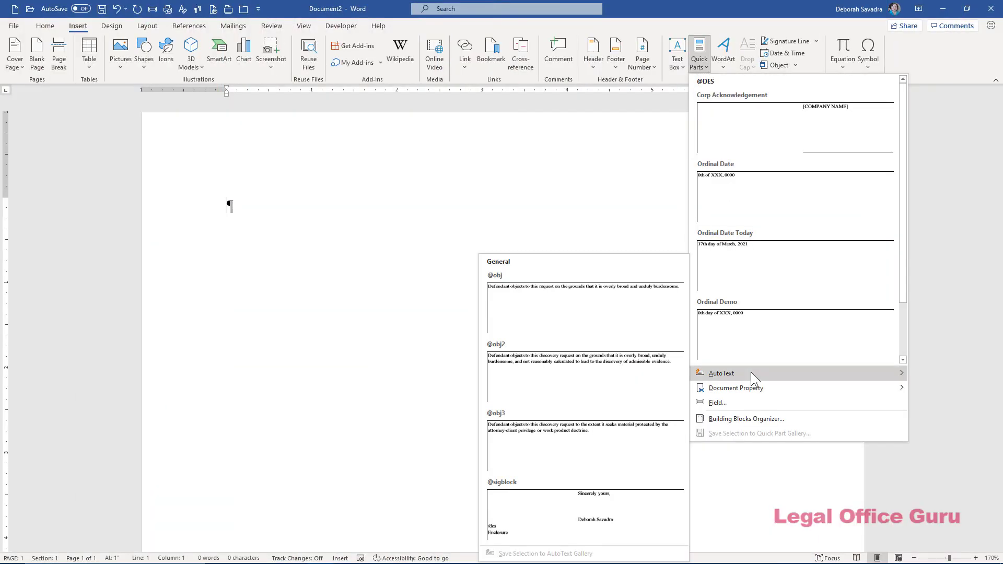
{"action": "left_click", "coordinate": [328, 220]}
{"action": "type", "text": "@obj"}
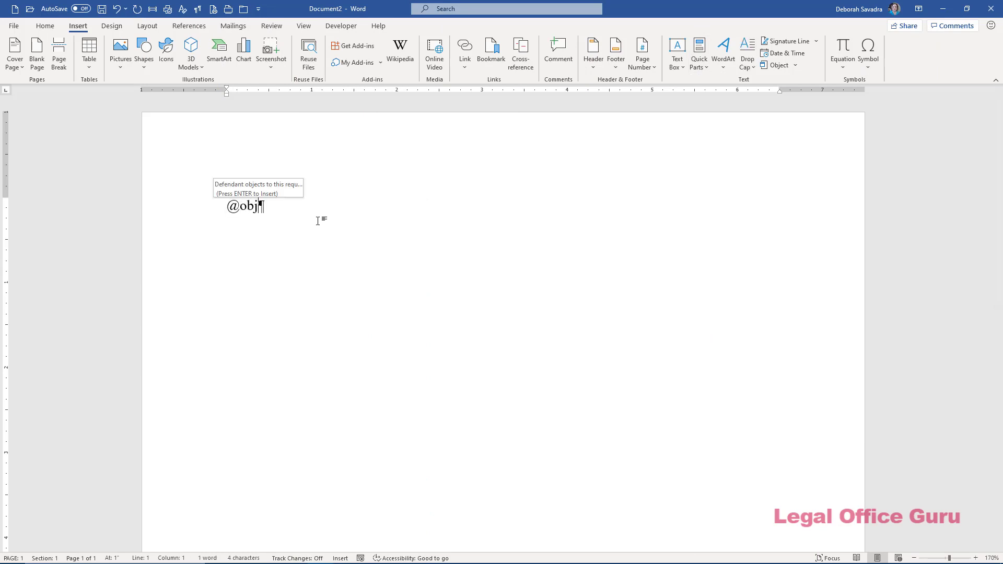
{"action": "key", "text": "Return"}
{"action": "type", "text": "@obj2"}
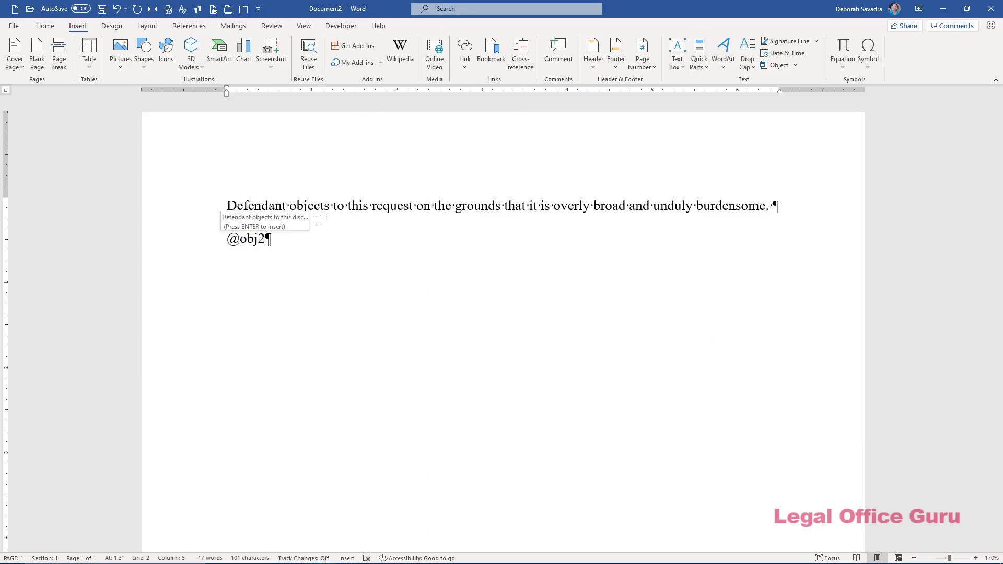
{"action": "key", "text": "Return"}
{"action": "key", "text": "Return"}
{"action": "type", "text": "@obj3"}
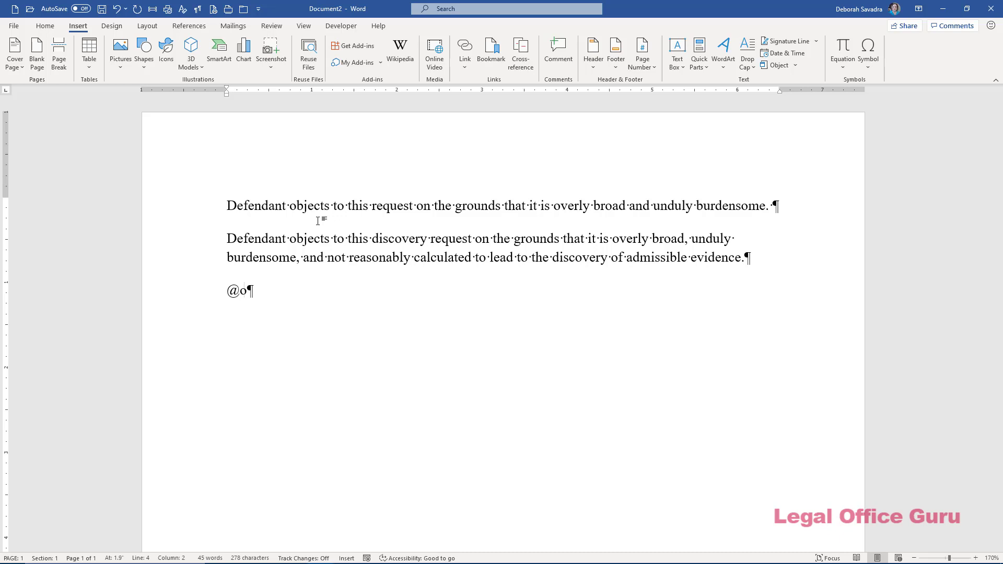
{"action": "key", "text": "Return"}
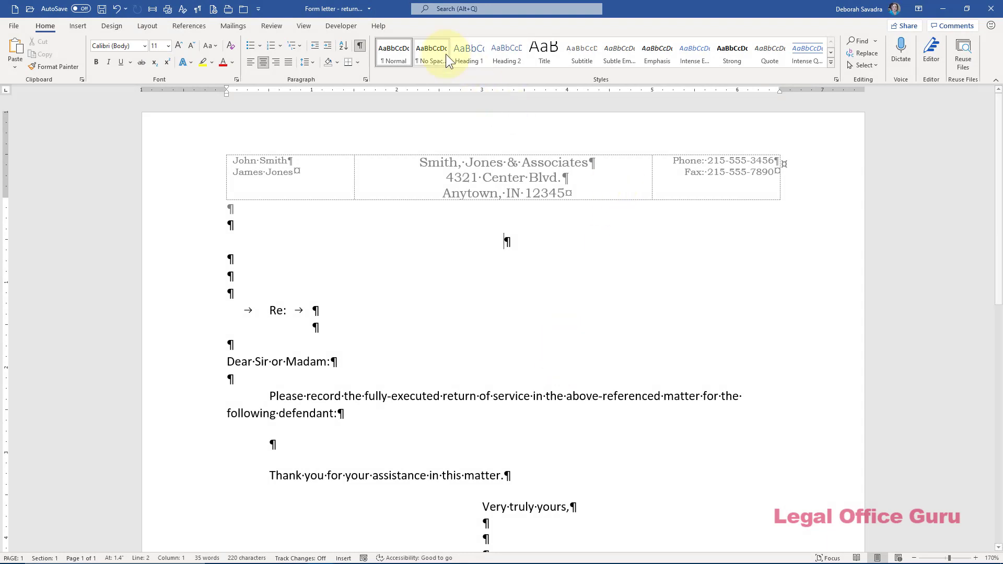
{"action": "left_click", "coordinate": [373, 11]}
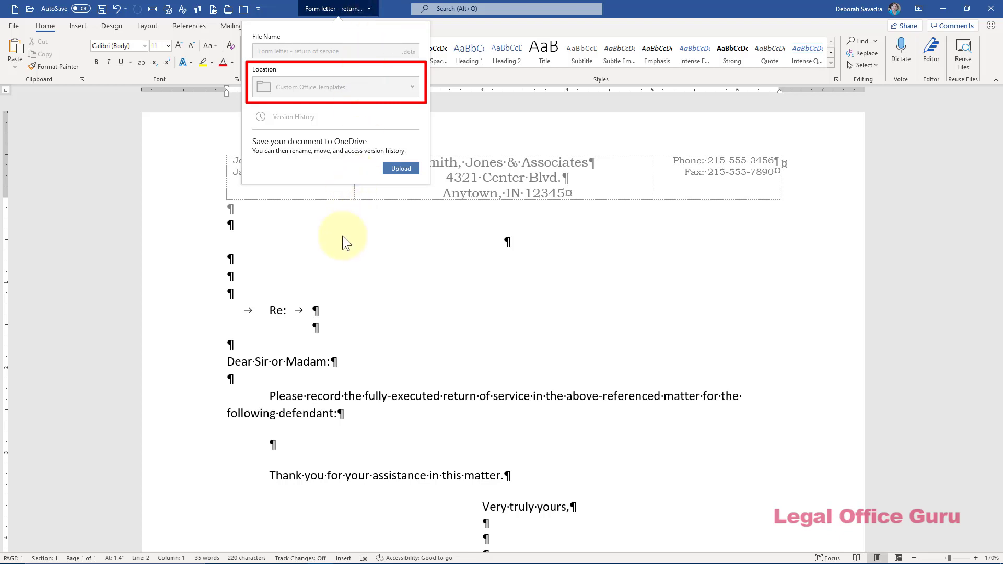
{"action": "left_click", "coordinate": [340, 266]}
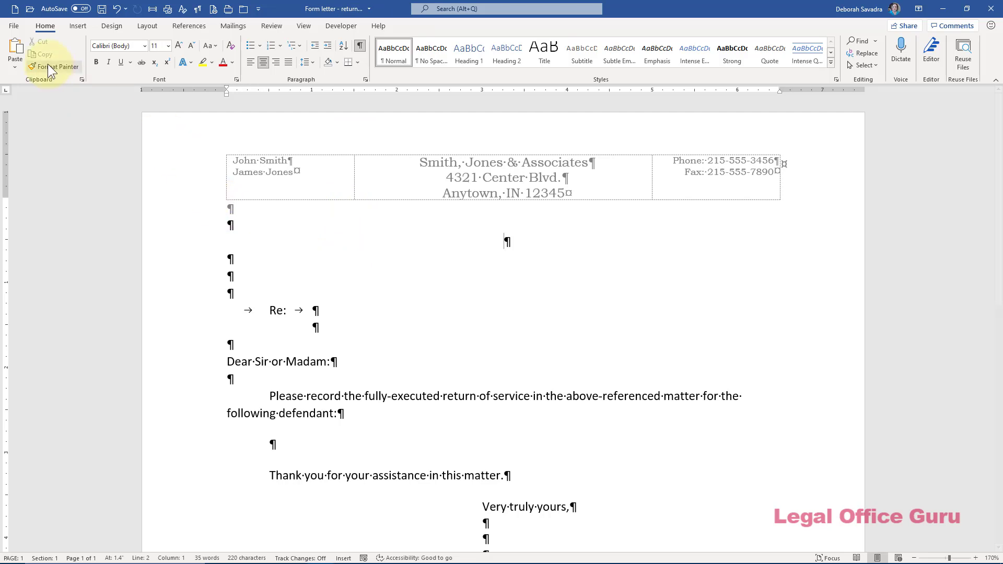
{"action": "left_click", "coordinate": [14, 26]}
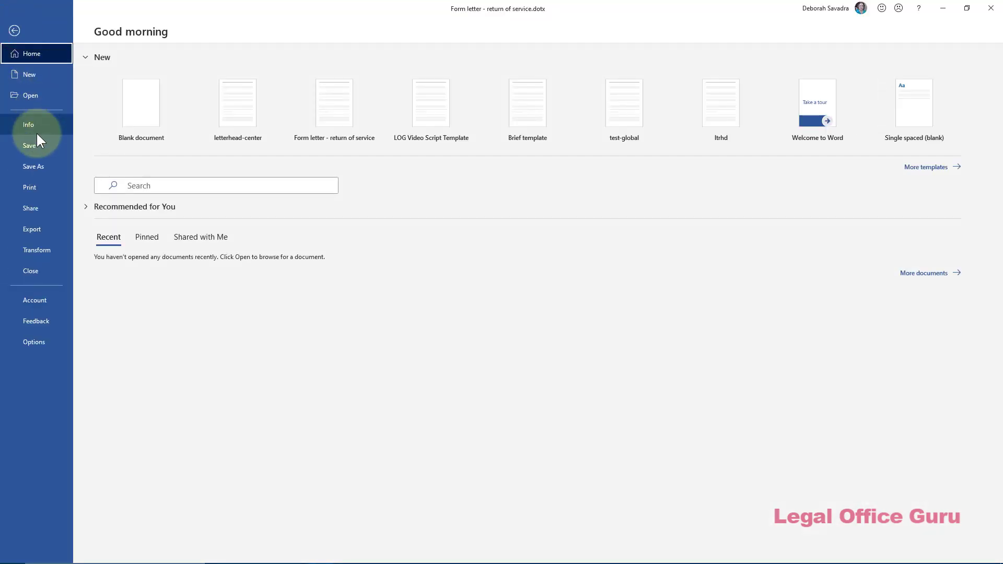
{"action": "left_click", "coordinate": [44, 73]}
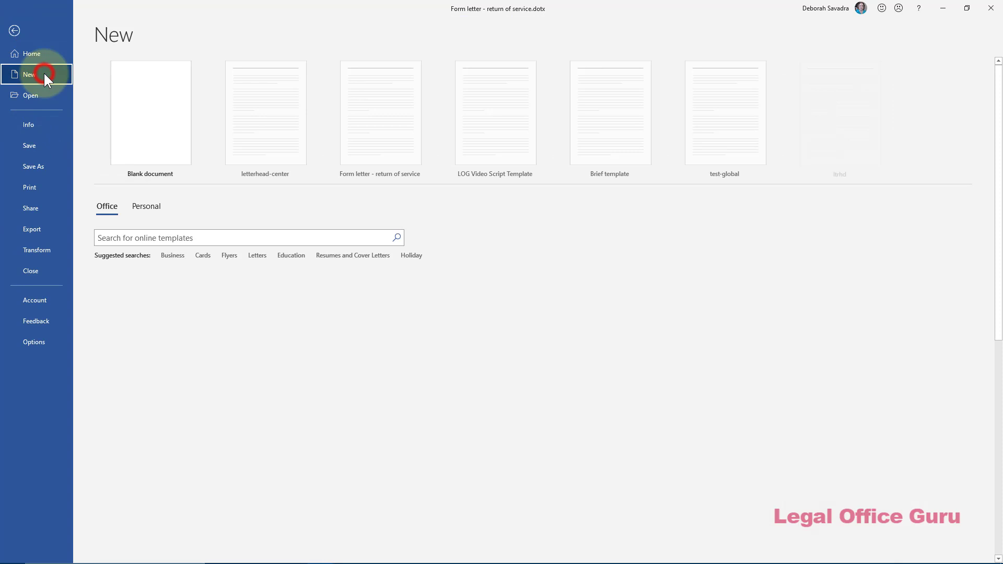
{"action": "left_click", "coordinate": [156, 209]}
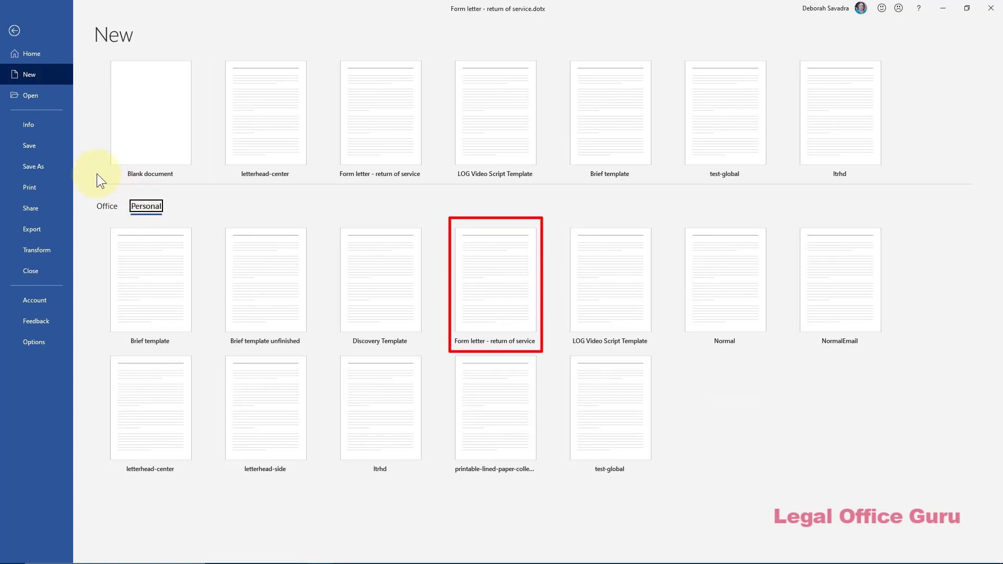
{"action": "left_click", "coordinate": [13, 30]}
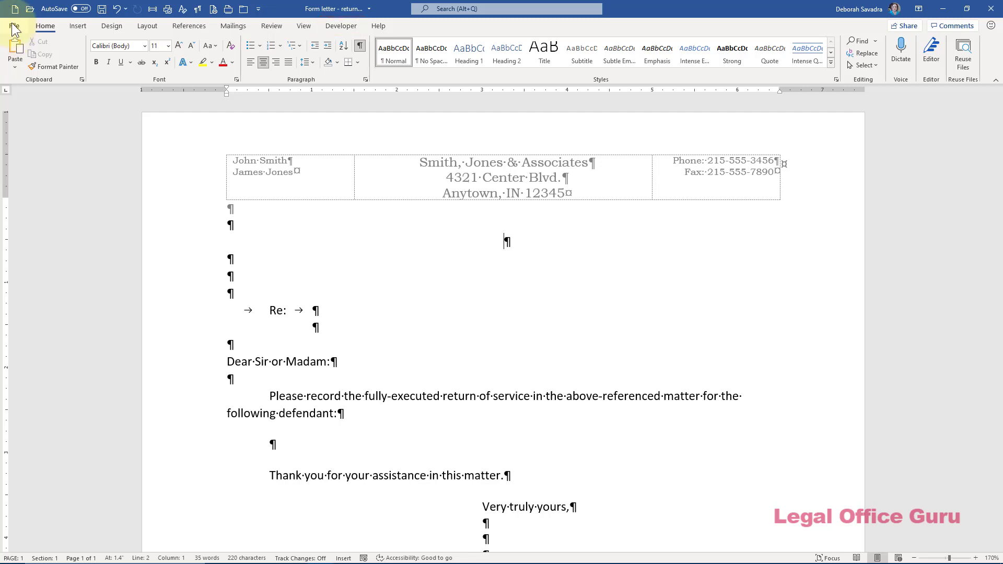
{"action": "left_click", "coordinate": [11, 25]}
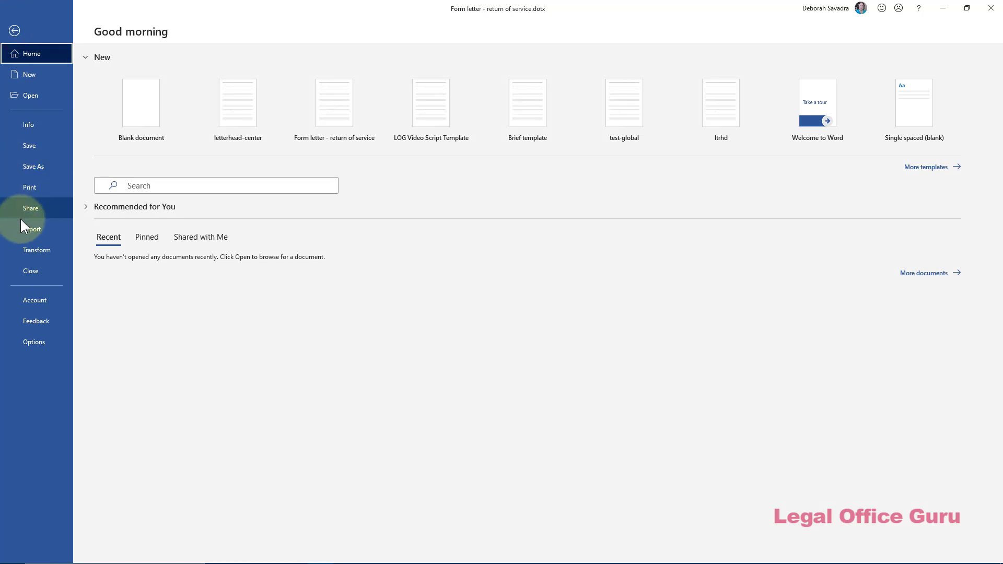
{"action": "left_click", "coordinate": [26, 337]}
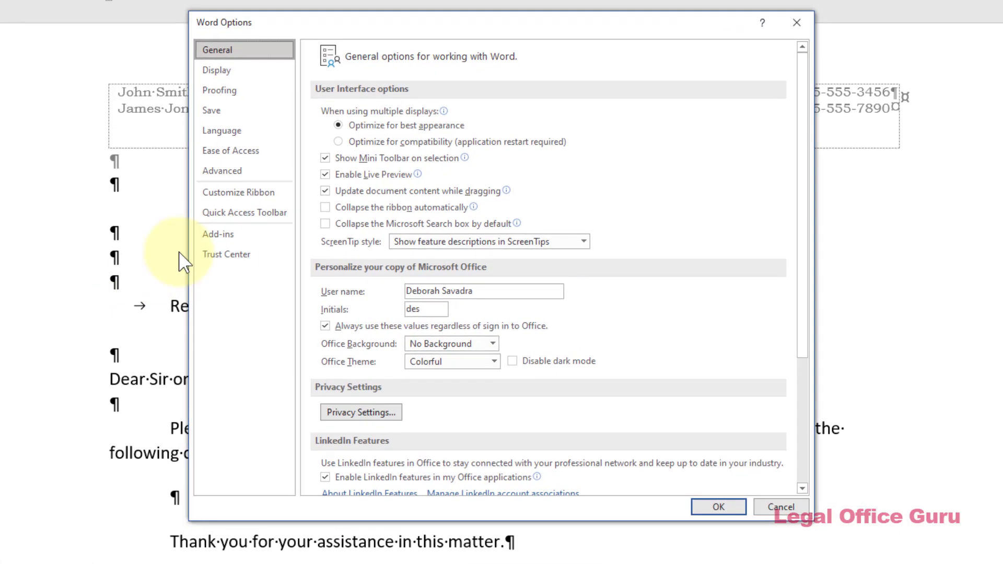
{"action": "left_click", "coordinate": [233, 192]}
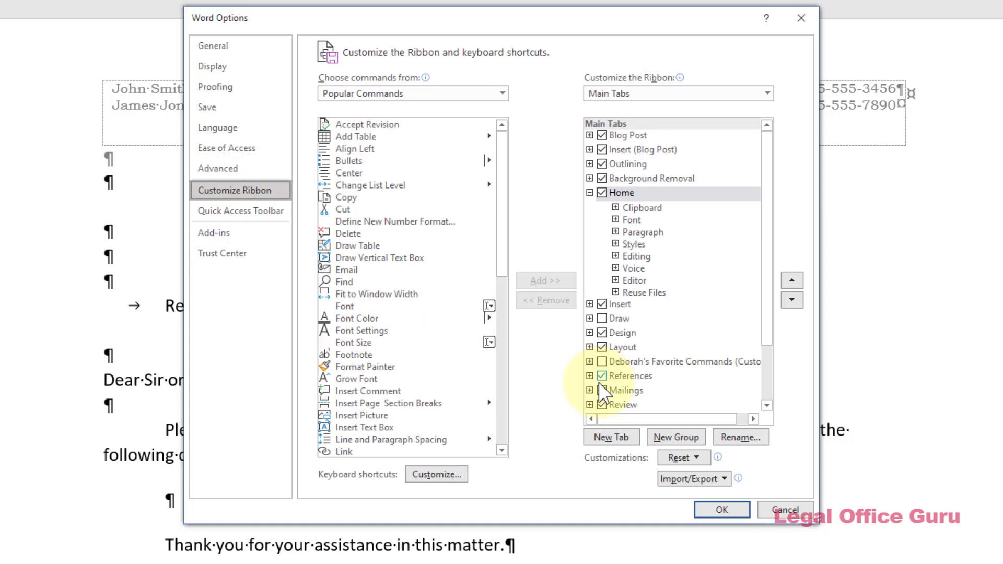
{"action": "scroll", "coordinate": [708, 366], "scroll_direction": "down", "scroll_amount": 2}
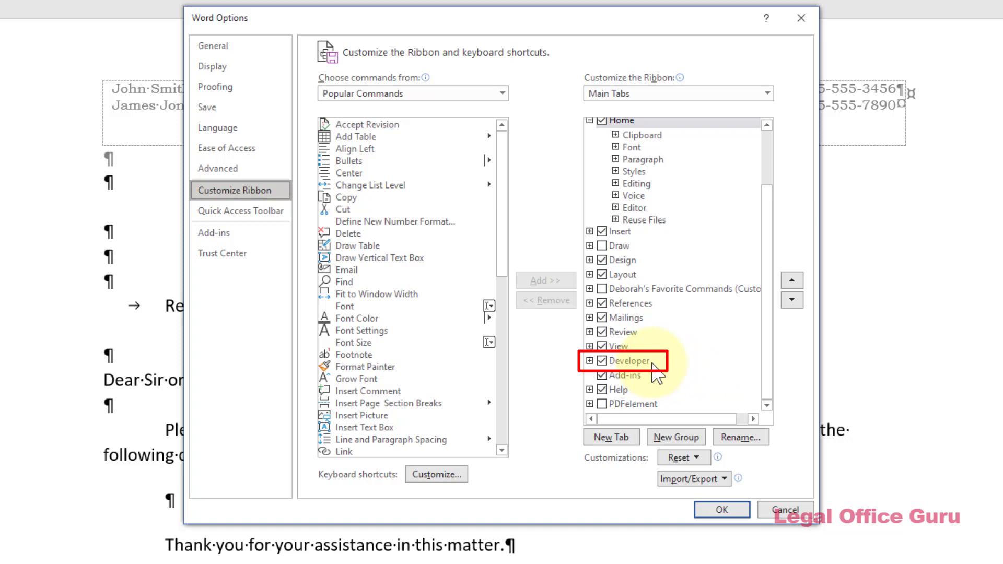
{"action": "left_click", "coordinate": [716, 511]}
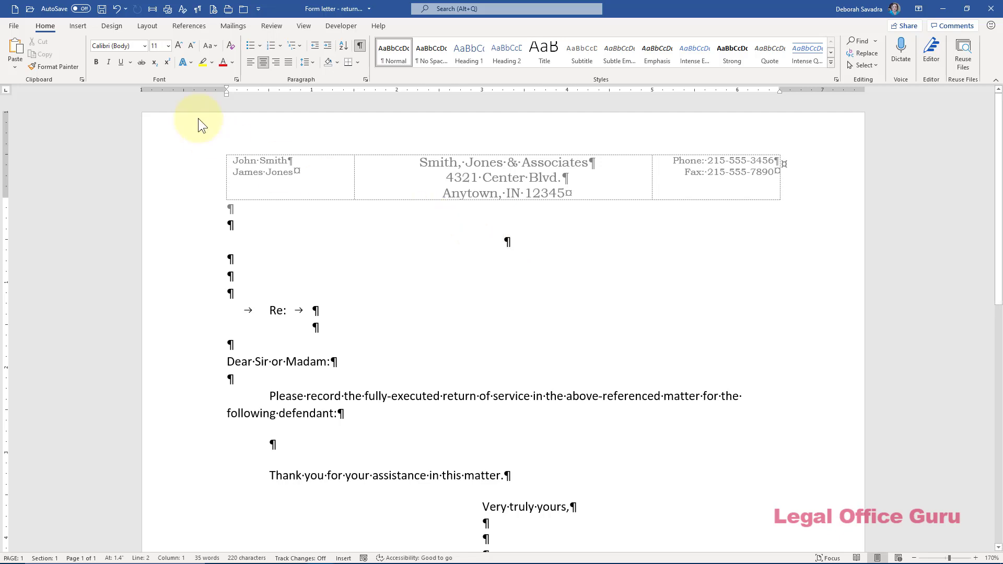
Step: Insert a Date and Time SaveDate field in MMMM d, yyyy format on the date line
{"action": "left_click", "coordinate": [78, 26]}
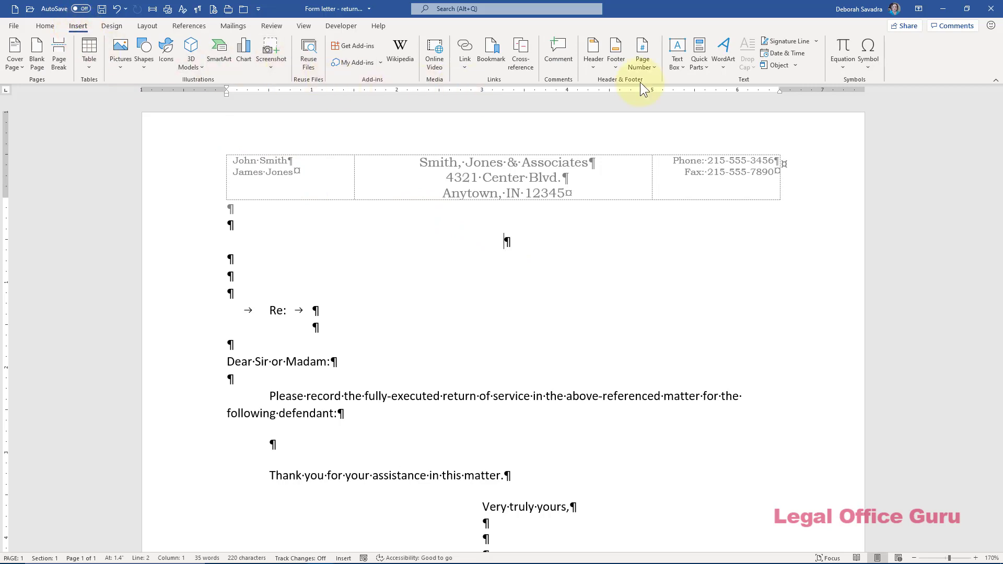
{"action": "left_click", "coordinate": [702, 70]}
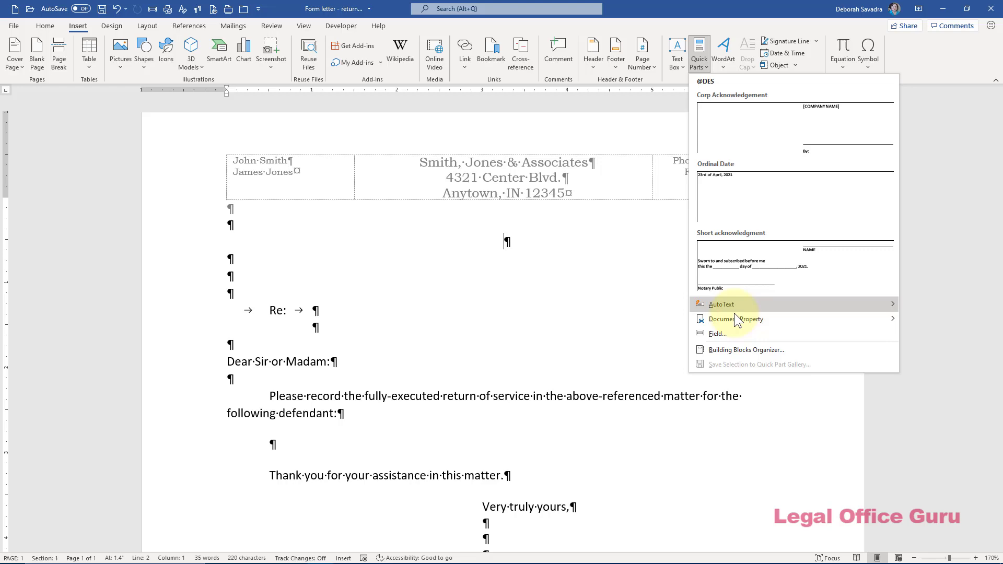
{"action": "left_click", "coordinate": [732, 334]}
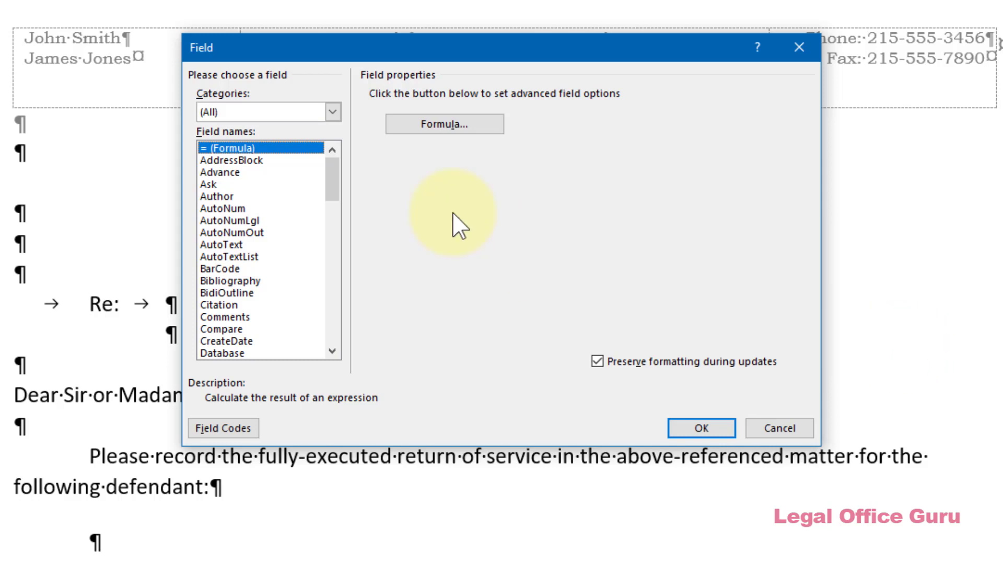
{"action": "left_click", "coordinate": [332, 112]}
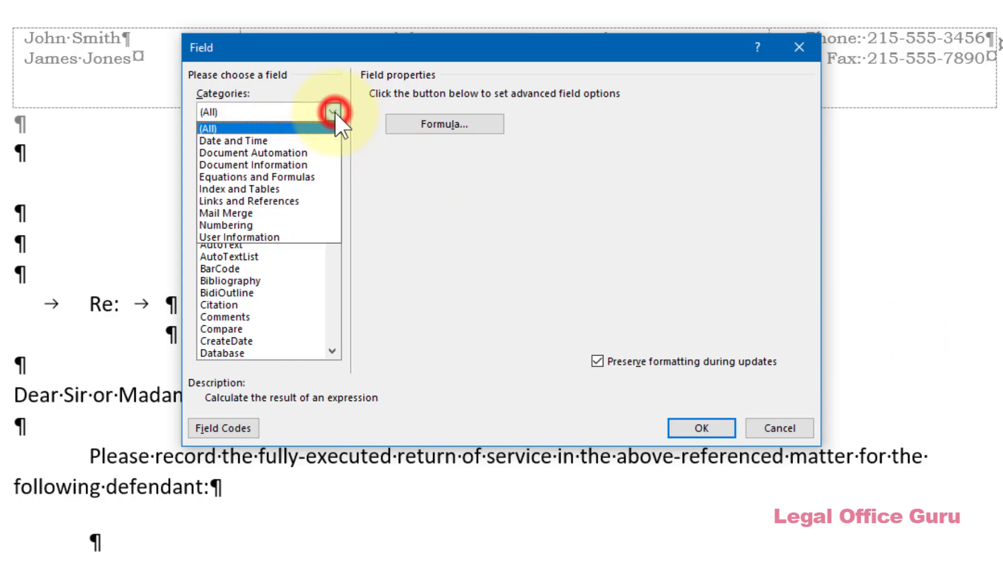
{"action": "left_click", "coordinate": [309, 140]}
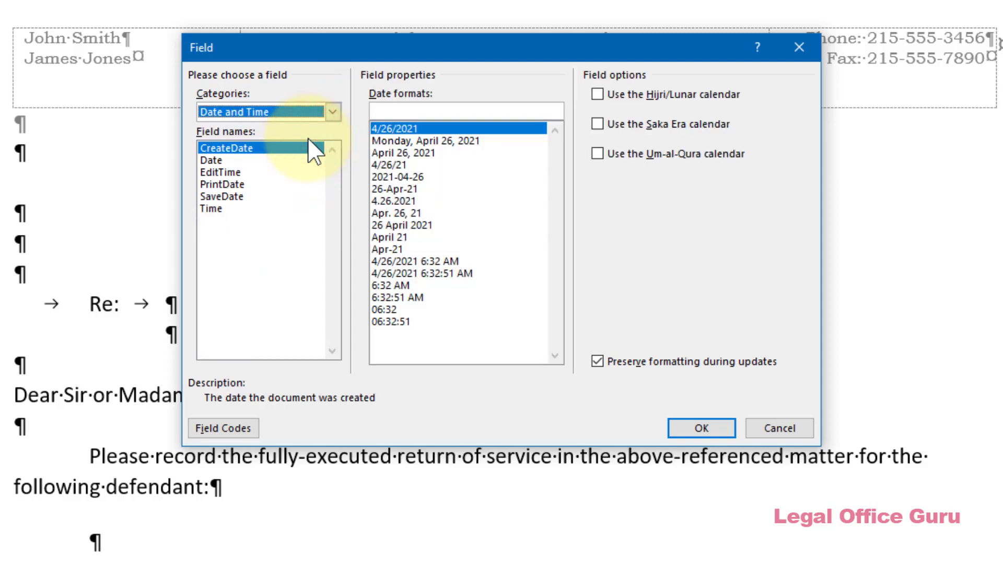
{"action": "left_click", "coordinate": [241, 197]}
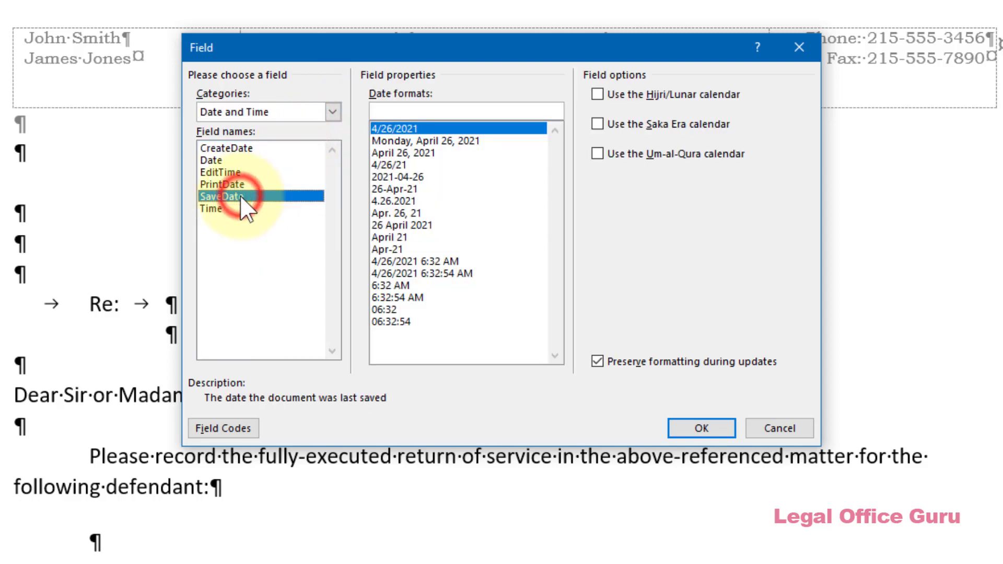
{"action": "left_click", "coordinate": [405, 154]}
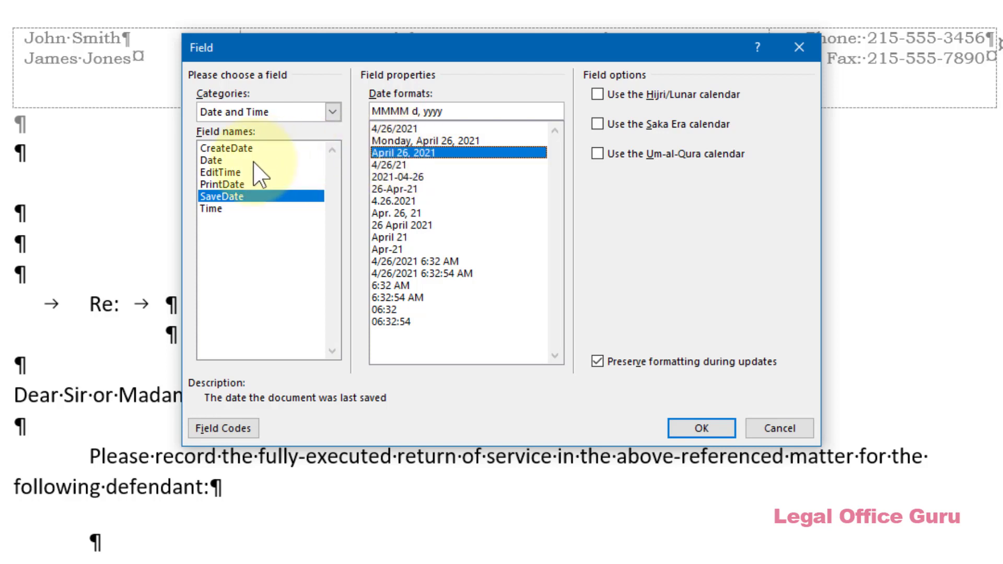
{"action": "left_click", "coordinate": [240, 160]}
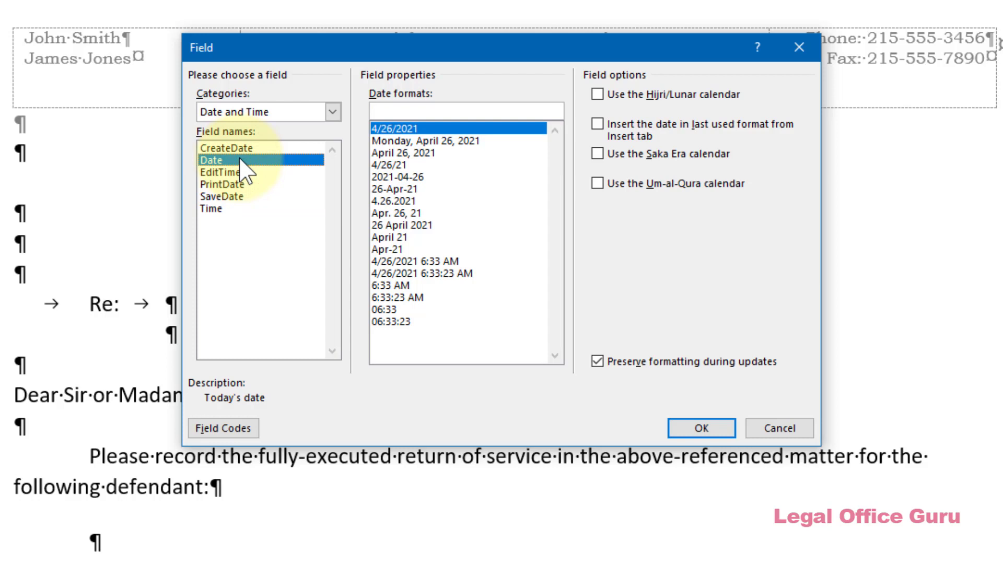
{"action": "left_click", "coordinate": [236, 196]}
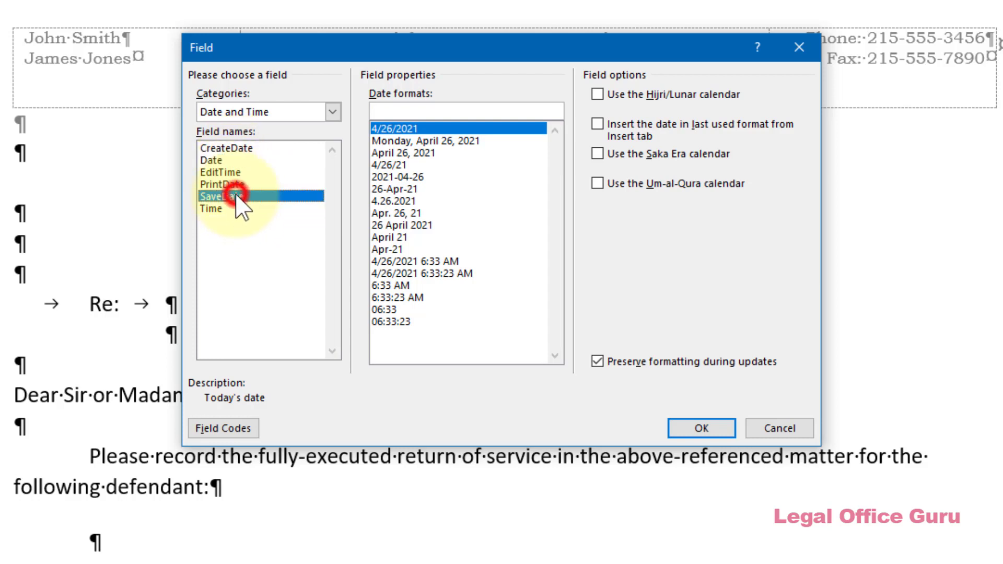
{"action": "left_click", "coordinate": [410, 153]}
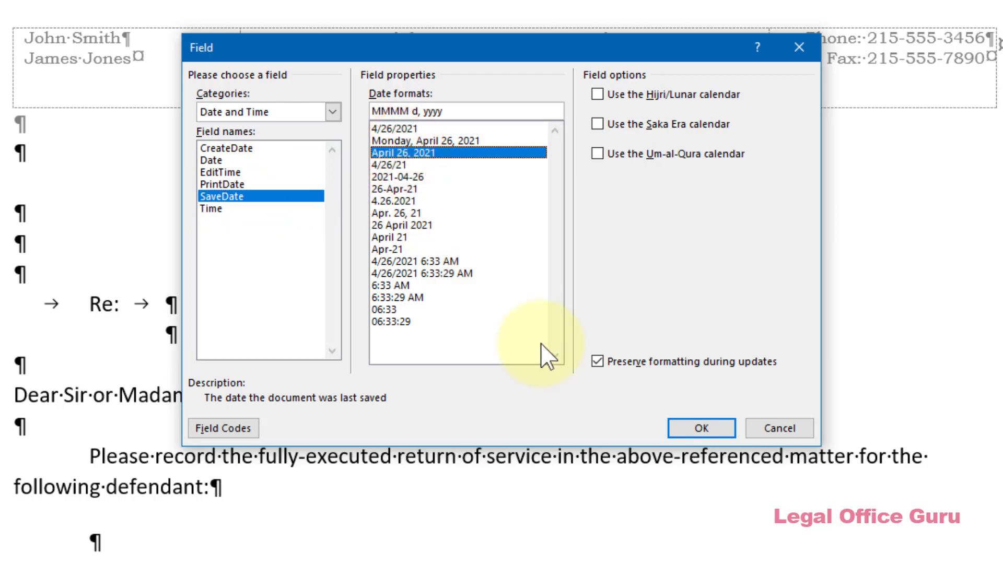
{"action": "left_click", "coordinate": [684, 444]}
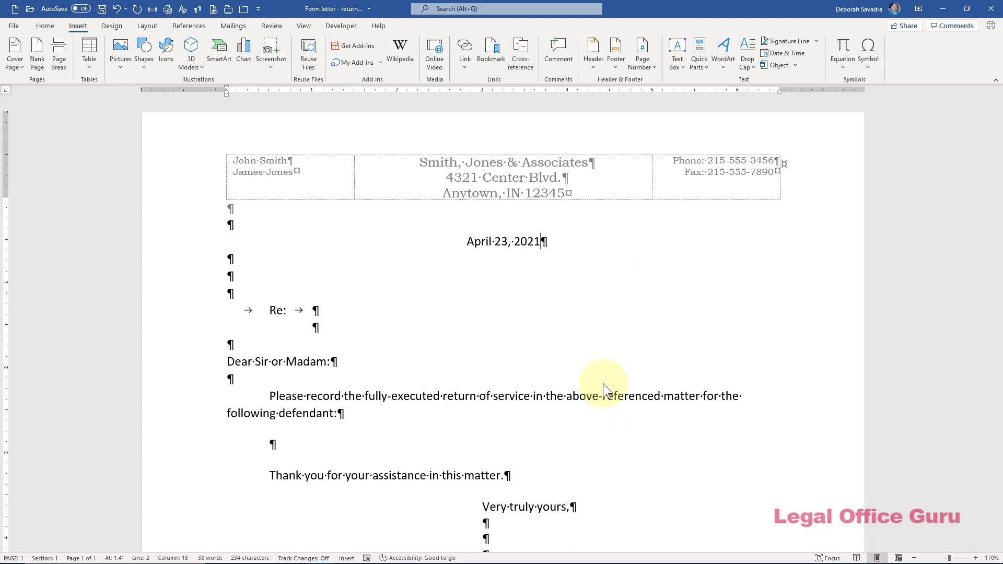
{"action": "left_click", "coordinate": [266, 300]}
Step: Paste the Office of the Clerk, Circuit Court of Johnson County address block below the date
{"action": "type", "text": "Office of the Clerk Circuit Court of Johnson County 123 Center Street Anytown, IN 12345"}
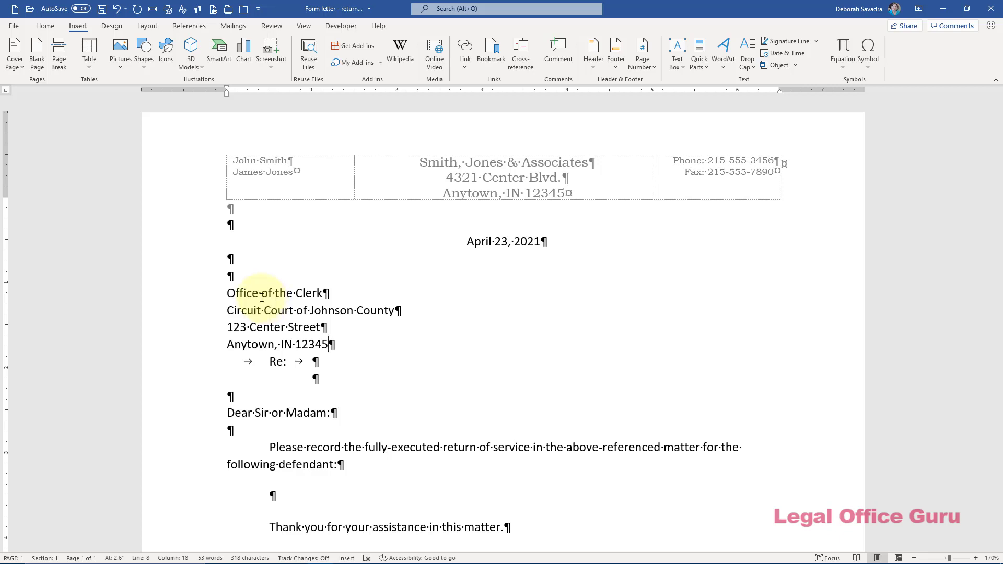
Step: Save the selected address as Quick Part 'Clerk - Johnson County' in a new Clerks category in the template
{"action": "left_click_drag", "start_coordinate": [216, 293], "coordinate": [218, 343]}
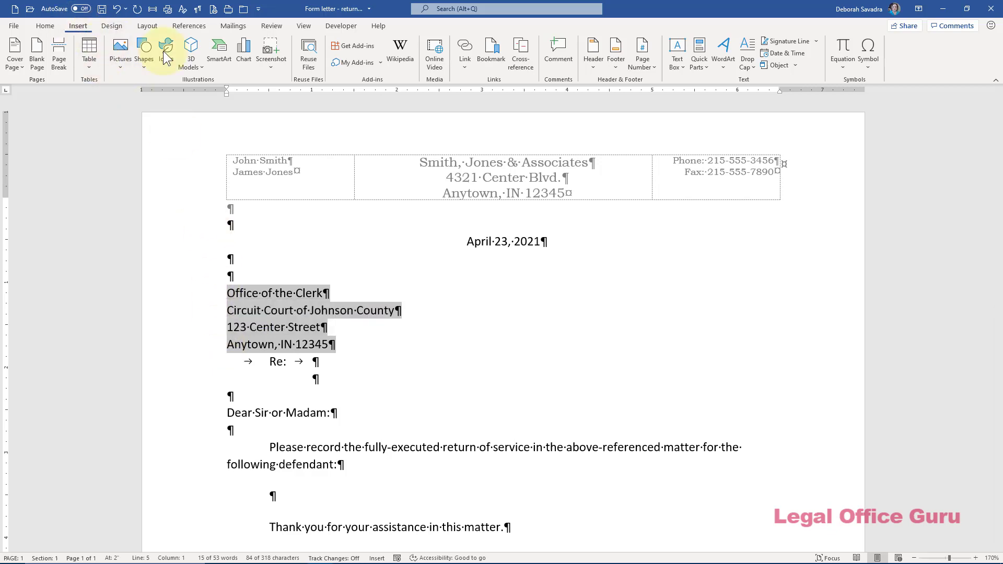
{"action": "left_click", "coordinate": [695, 68]}
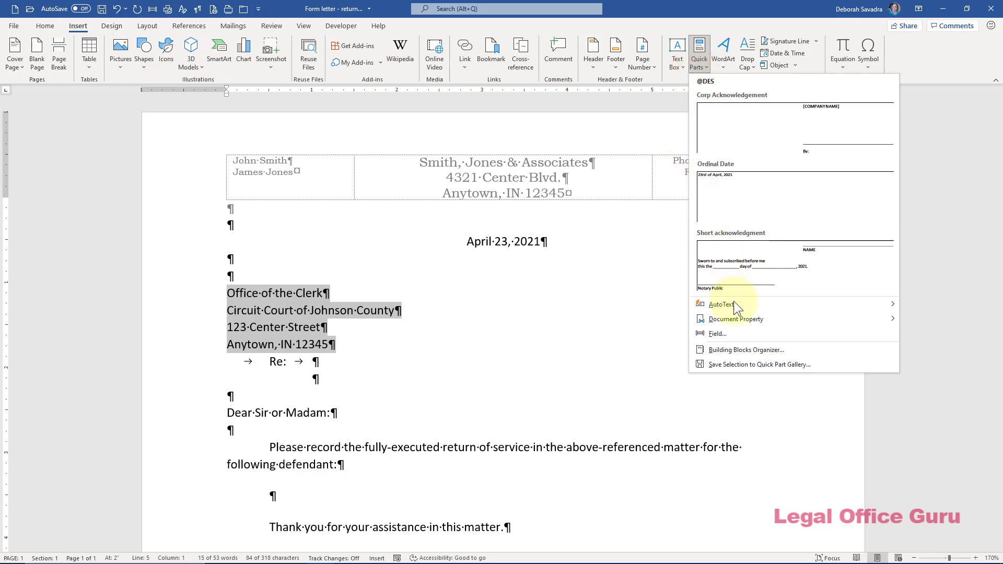
{"action": "left_click", "coordinate": [736, 364]}
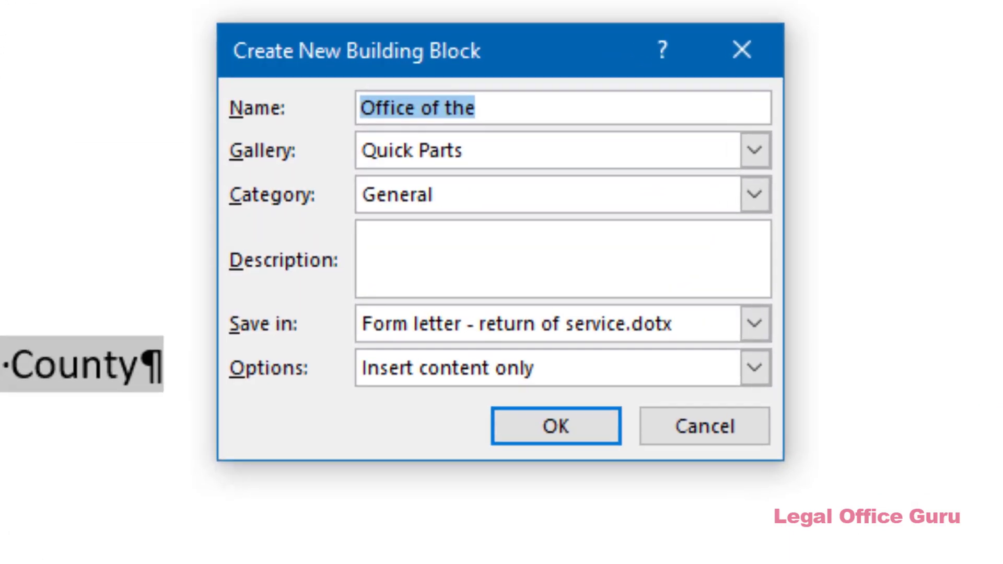
{"action": "type", "text": "Clerk - J"}
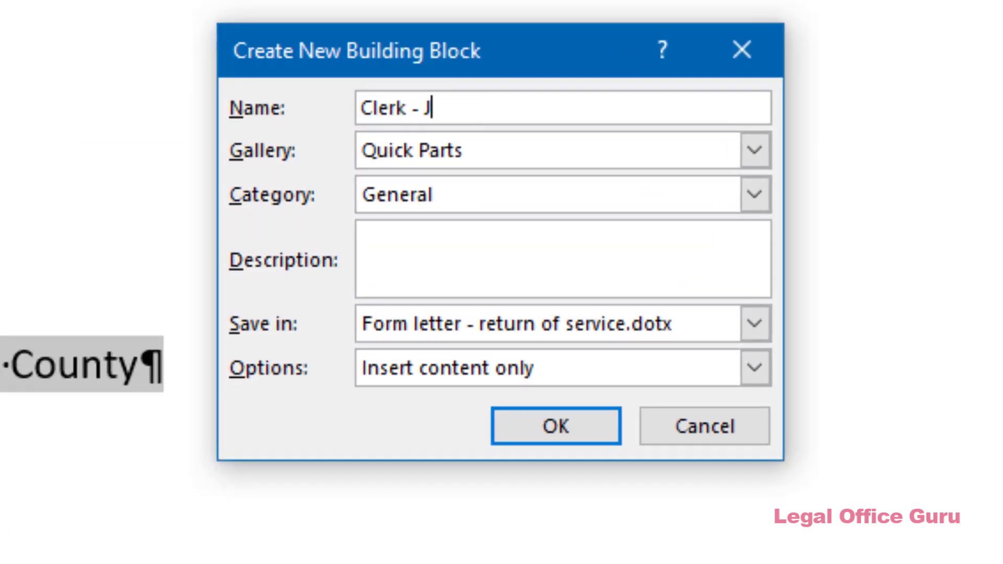
{"action": "type", "text": "ohnson County"}
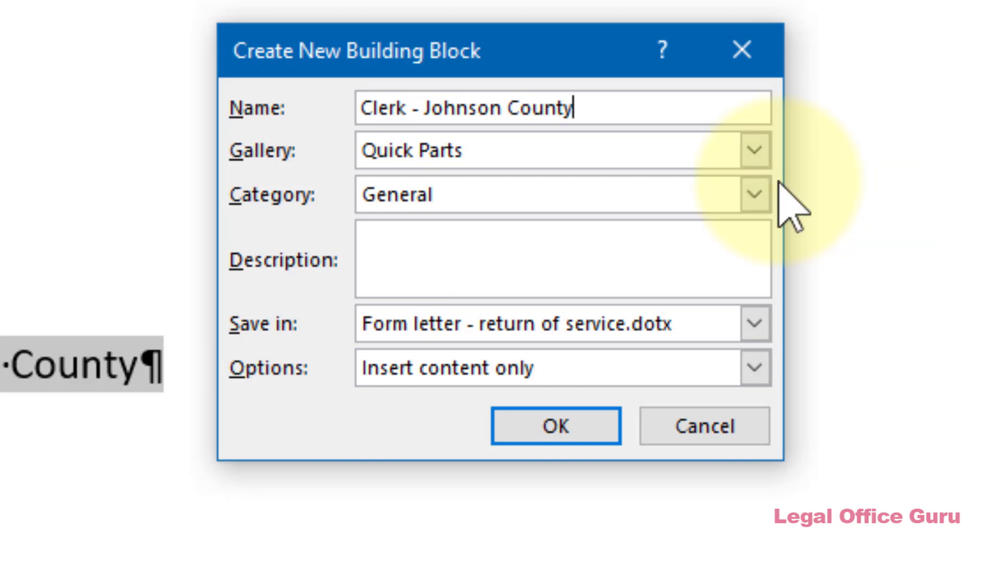
{"action": "left_click", "coordinate": [755, 151]}
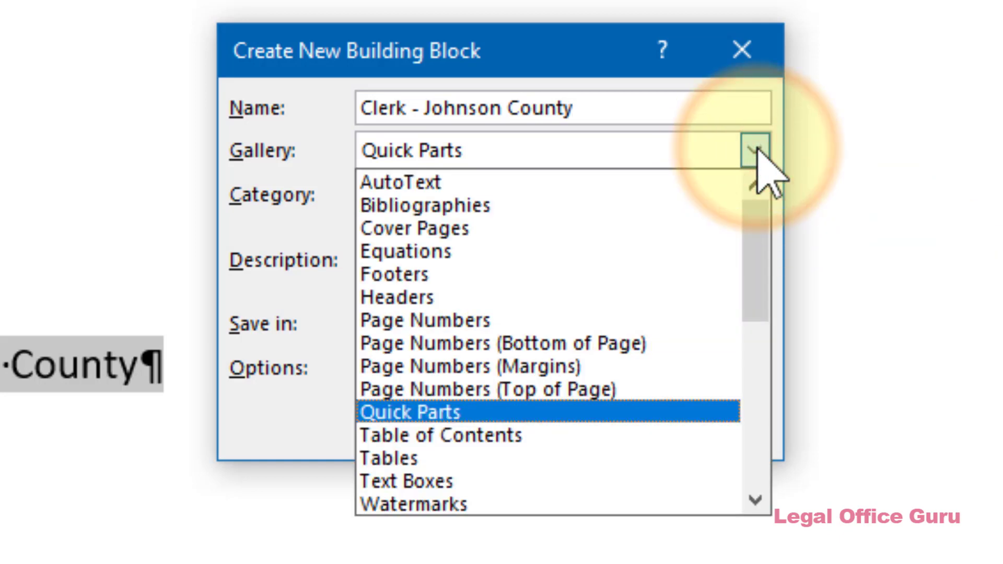
{"action": "left_click", "coordinate": [757, 151]}
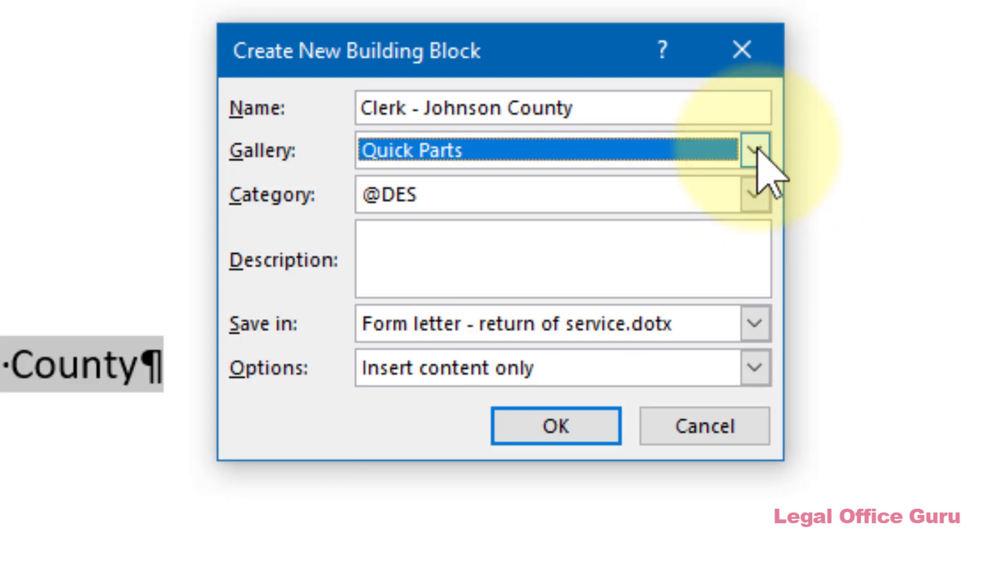
{"action": "left_click", "coordinate": [747, 199]}
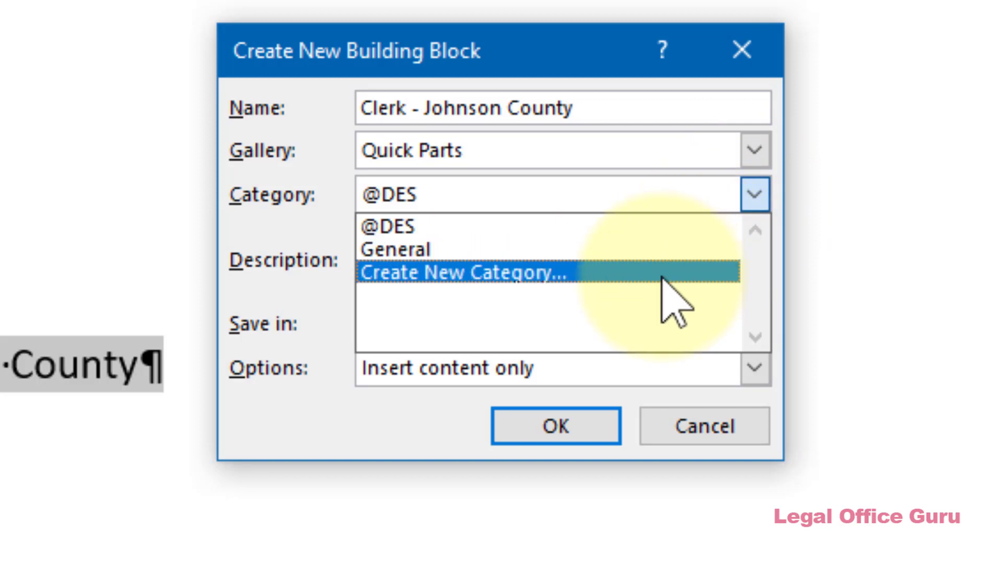
{"action": "left_click", "coordinate": [668, 279]}
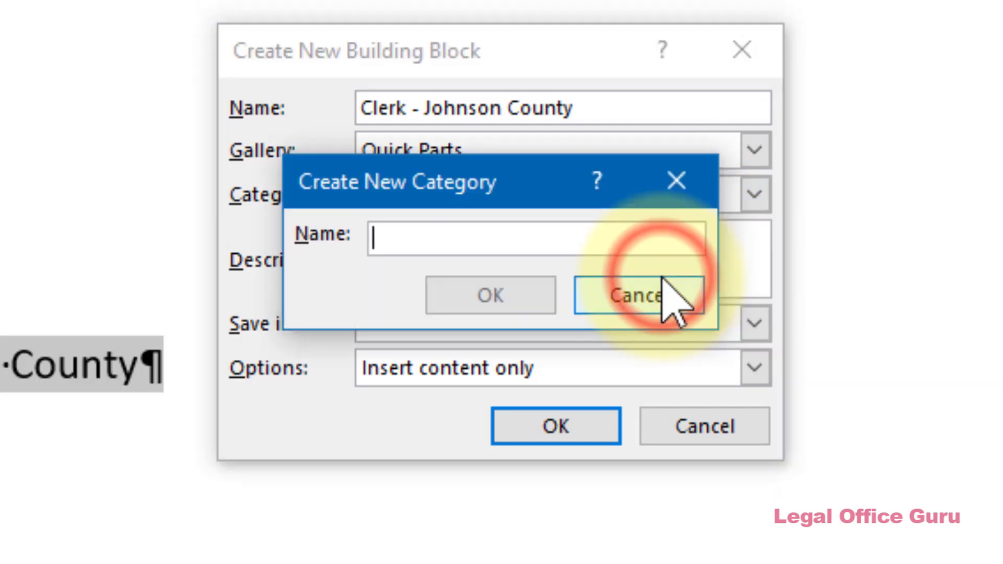
{"action": "type", "text": "Clerks"}
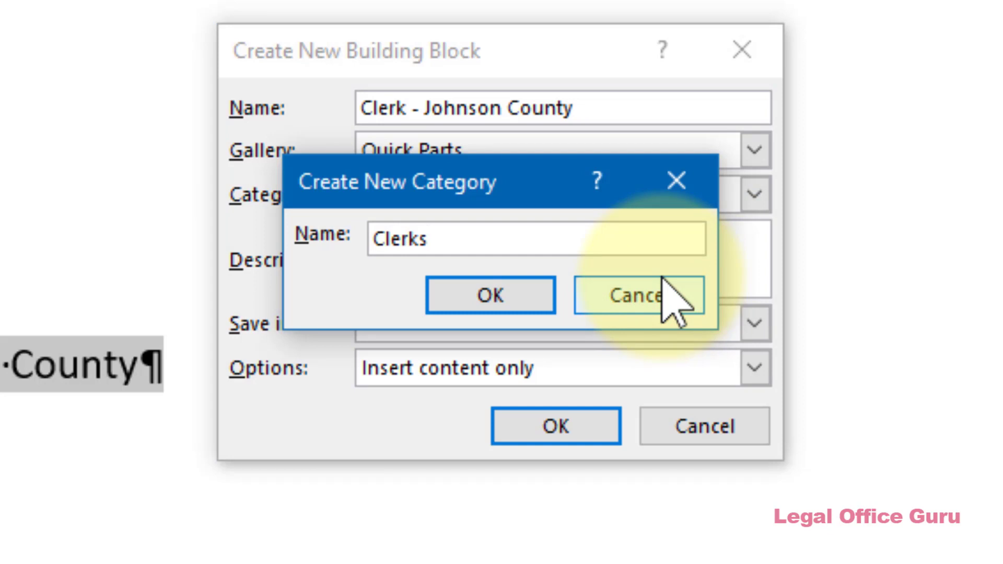
{"action": "left_click", "coordinate": [507, 292]}
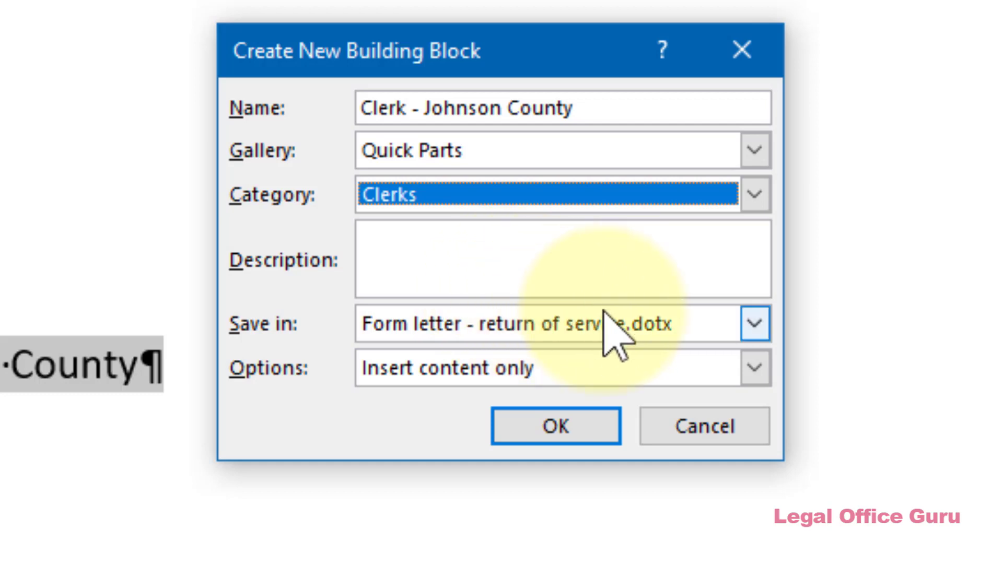
{"action": "left_click", "coordinate": [754, 324]}
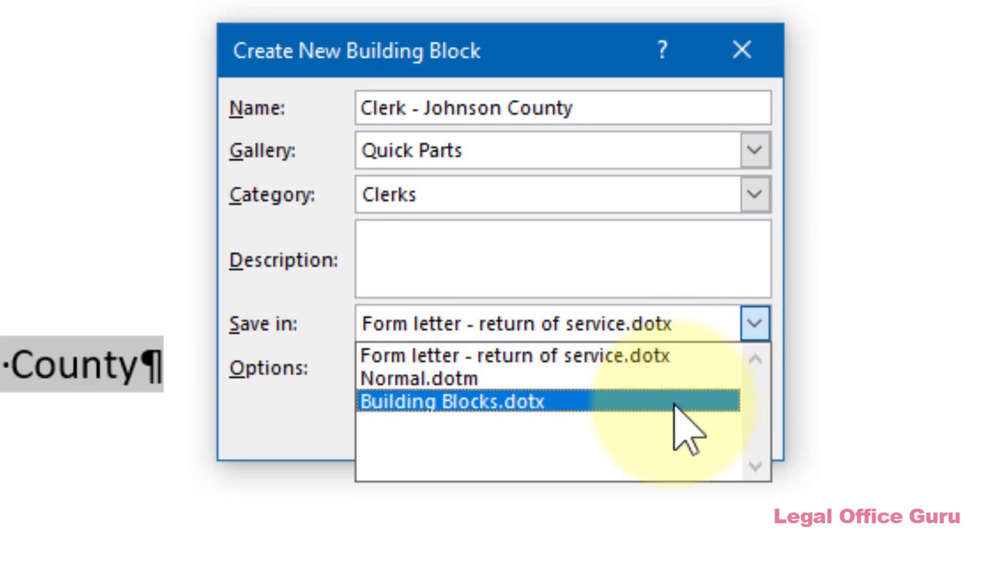
{"action": "left_click", "coordinate": [689, 357]}
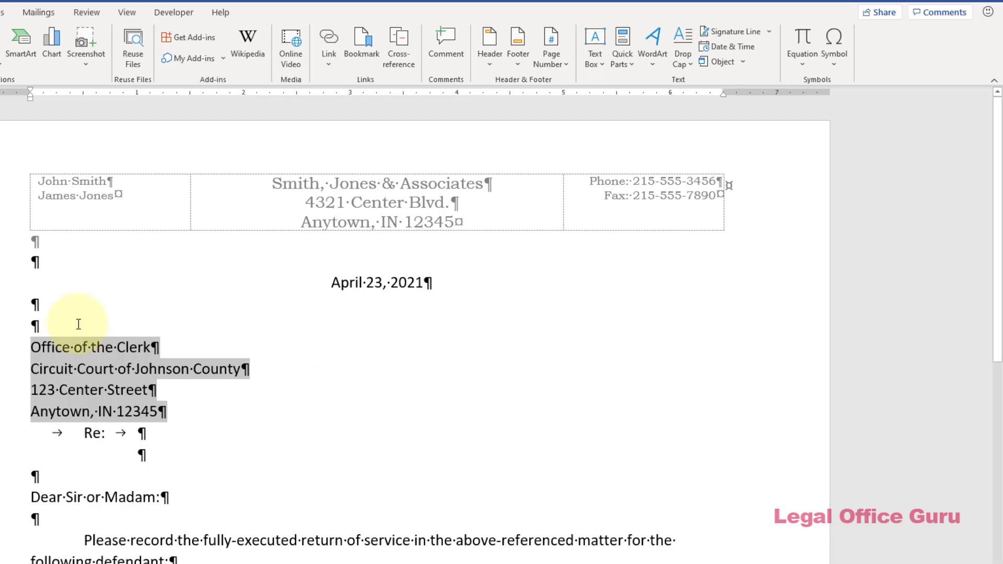
Step: Paste the Madison County address and save it as Quick Part 'Clerk - Madison County' under Clerks
{"action": "left_click_drag", "start_coordinate": [7, 347], "coordinate": [7, 416]}
{"action": "type", "text": "Office of the Clerk Circuit Court of Madison County 456 Courthouse Square Anyothertown, IN 12346"}
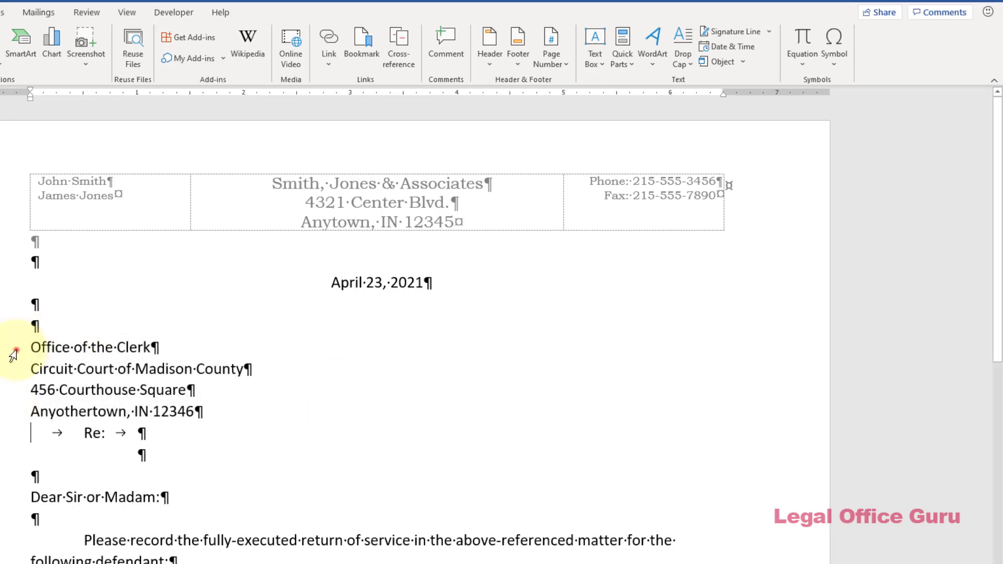
{"action": "left_click_drag", "start_coordinate": [11, 348], "coordinate": [10, 417]}
{"action": "left_click", "coordinate": [623, 55]}
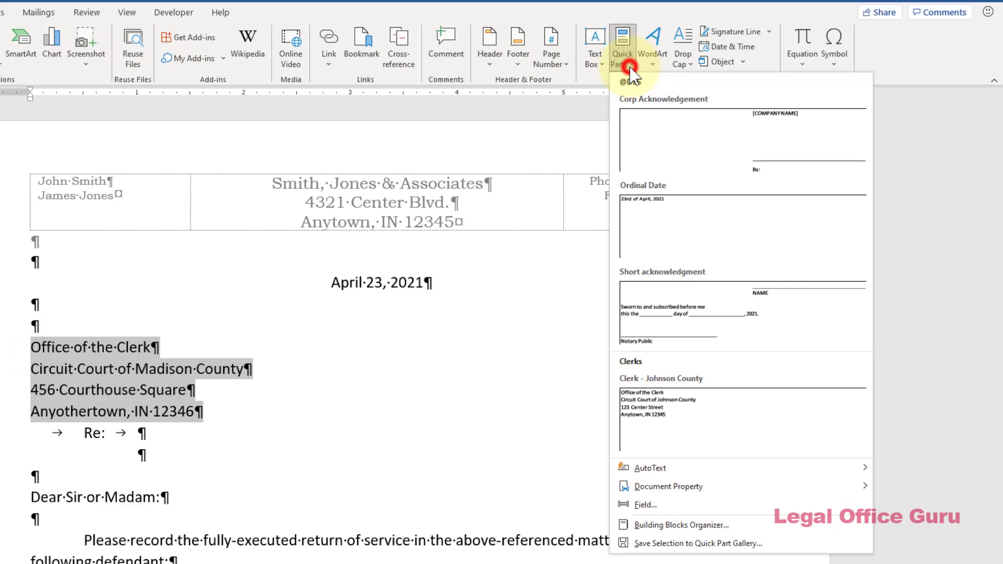
{"action": "left_click", "coordinate": [648, 542]}
{"action": "type", "text": "Clerk - Madison County"}
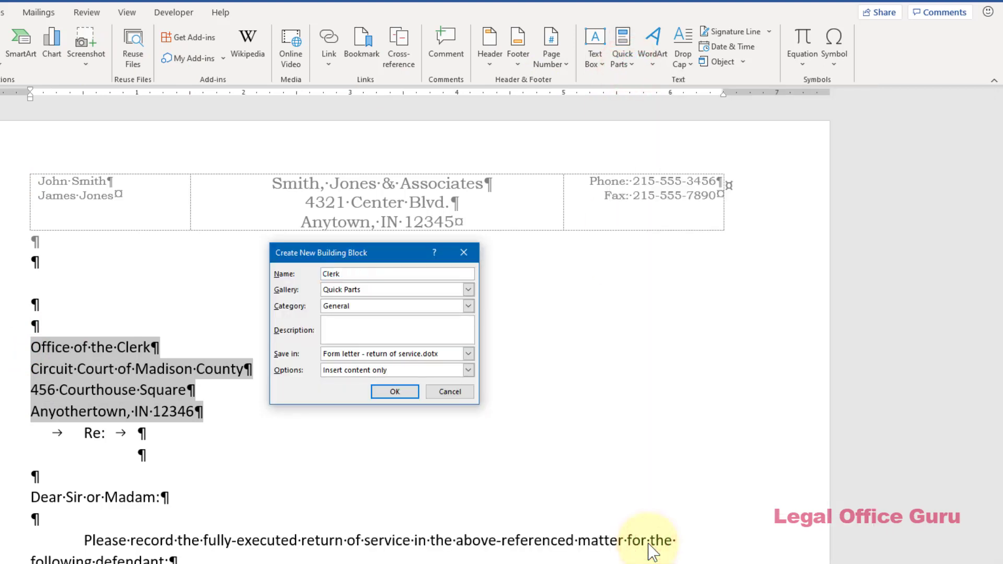
{"action": "key", "text": "Tab"}
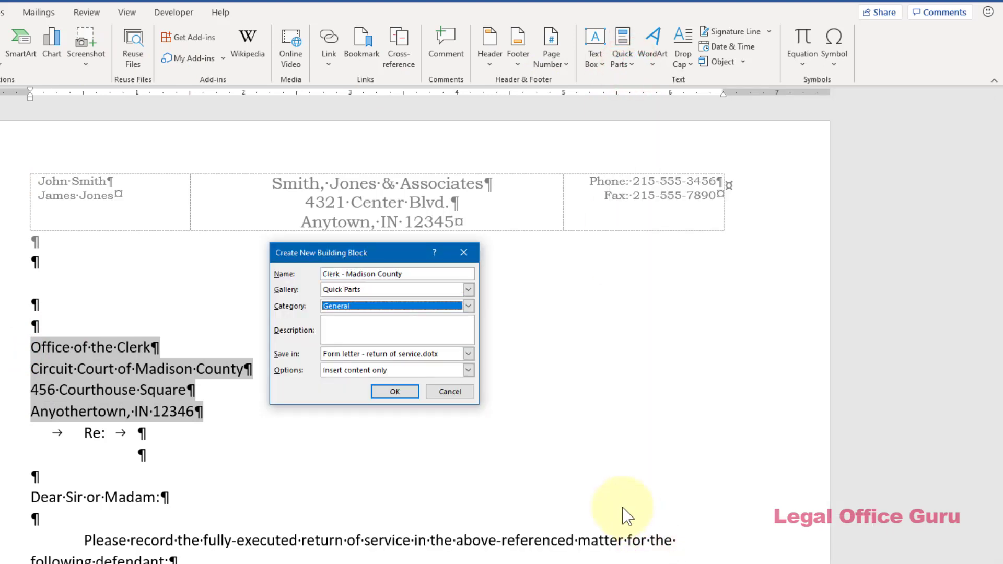
{"action": "left_click", "coordinate": [468, 306]}
{"action": "left_click", "coordinate": [426, 324]}
{"action": "left_click", "coordinate": [395, 391]}
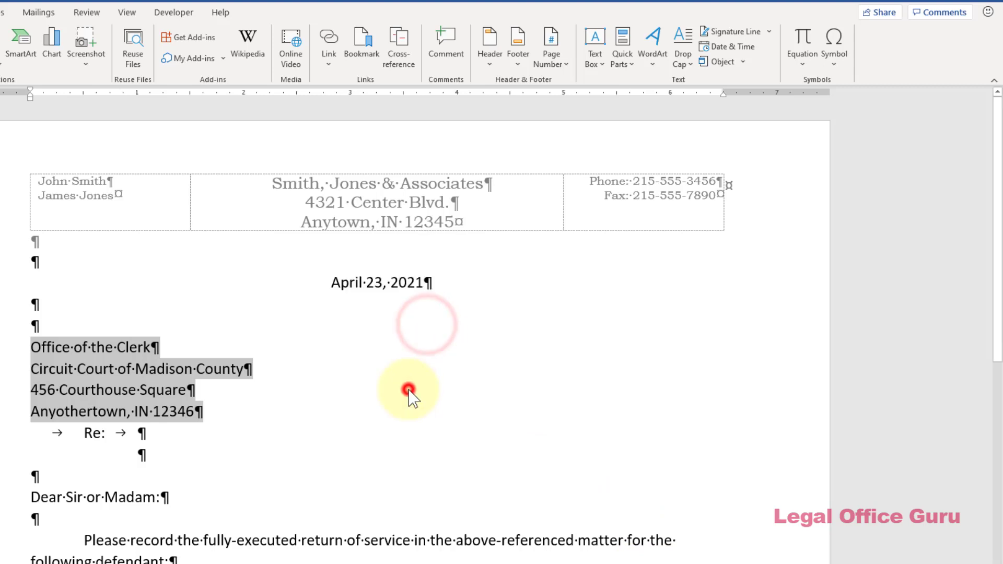
Step: Trim to the Office of the Clerk line, save it as 'Clerk - General' under Clerks, then delete it
{"action": "left_click", "coordinate": [172, 356]}
{"action": "left_click_drag", "start_coordinate": [20, 372], "coordinate": [10, 413]}
{"action": "key", "text": "Delete"}
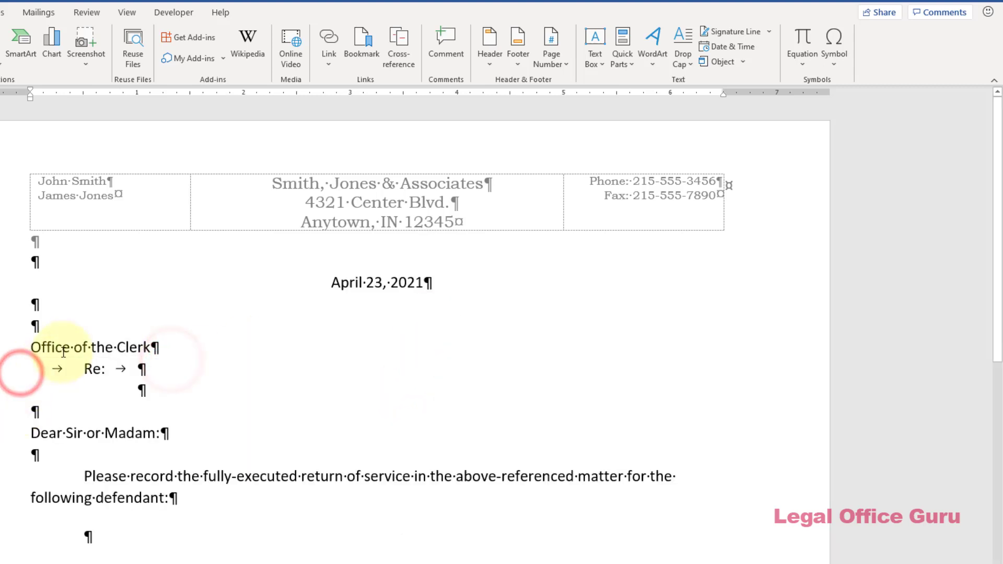
{"action": "left_click", "coordinate": [13, 348]}
{"action": "left_click", "coordinate": [622, 55]}
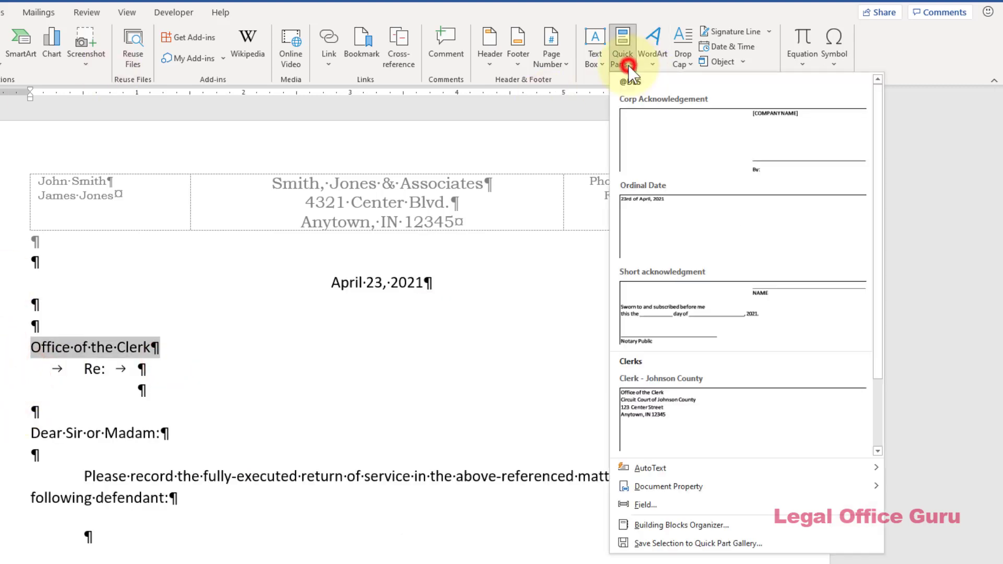
{"action": "left_click", "coordinate": [662, 543]}
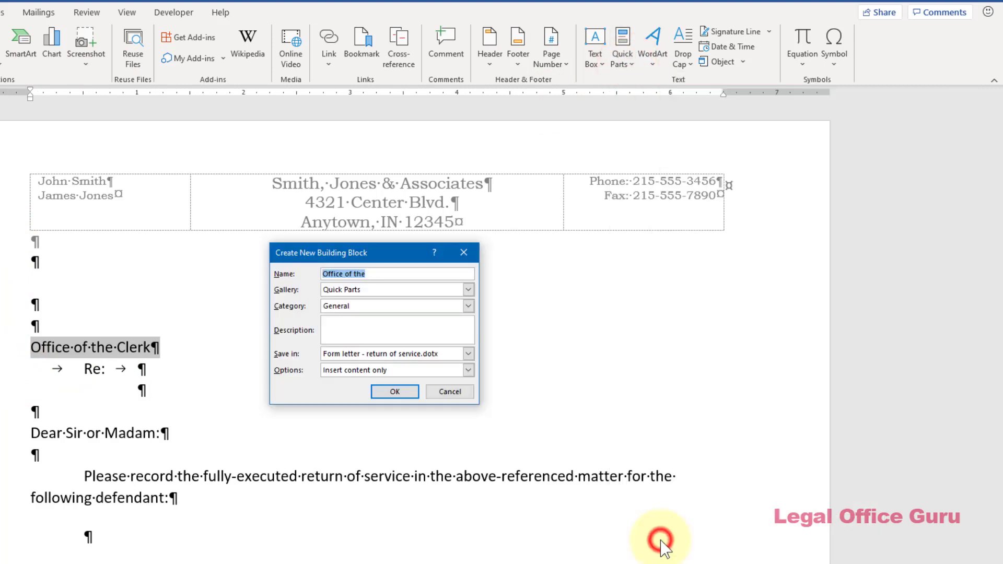
{"action": "type", "text": "Clerk - General"}
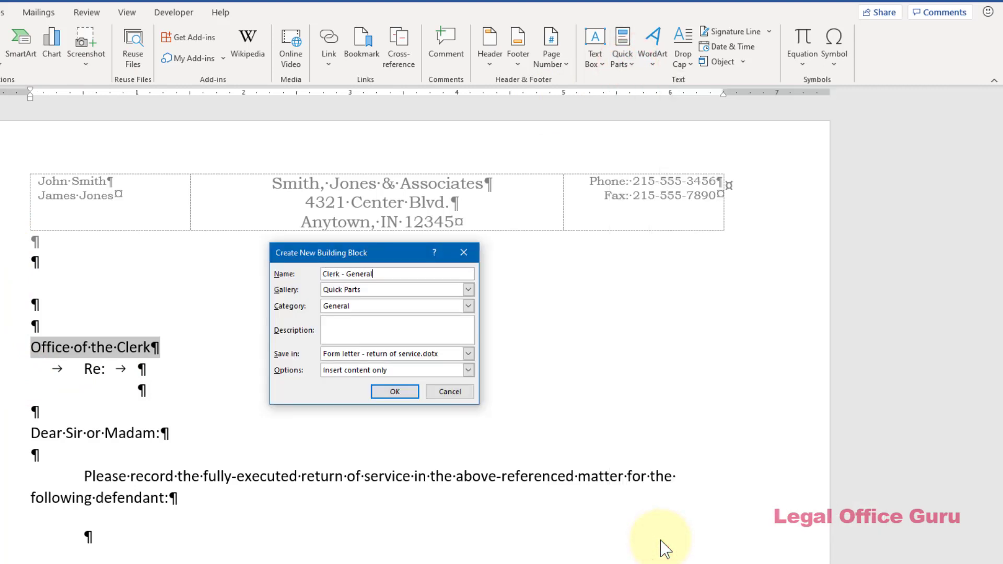
{"action": "key", "text": "Tab"}
{"action": "key", "text": "Tab"}
{"action": "key", "text": "alt+Down"}
{"action": "left_click", "coordinate": [335, 326]}
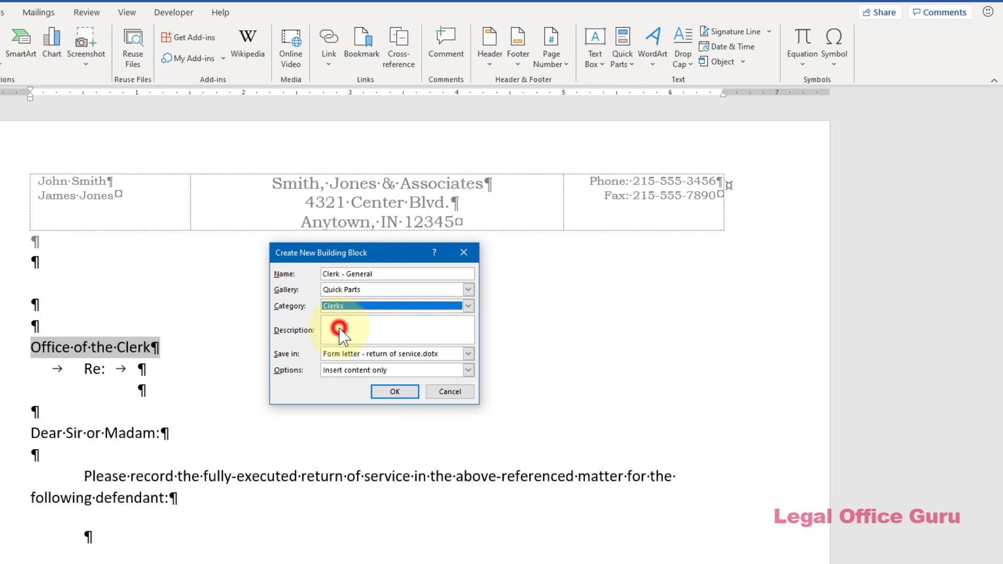
{"action": "left_click", "coordinate": [395, 392]}
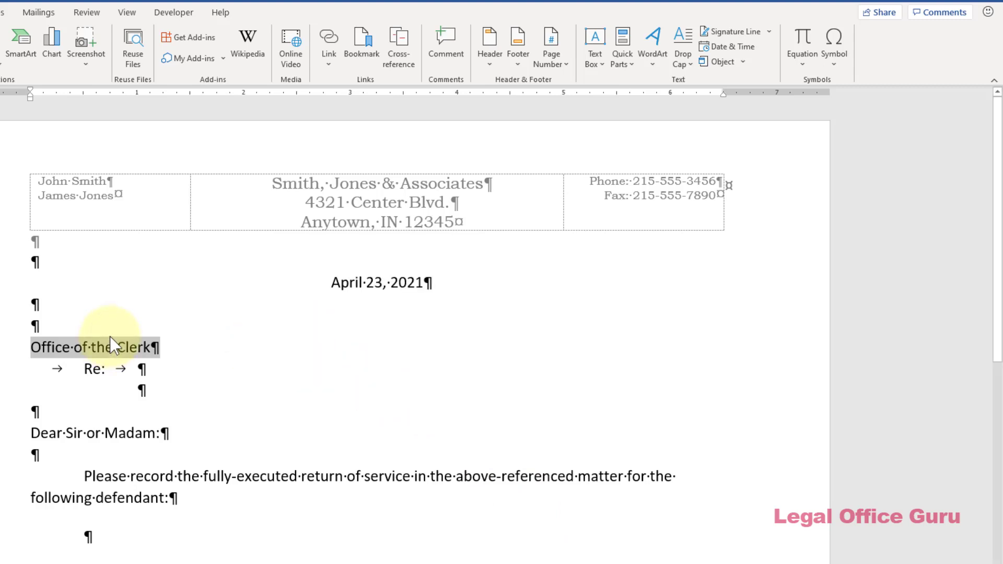
{"action": "left_click", "coordinate": [20, 349]}
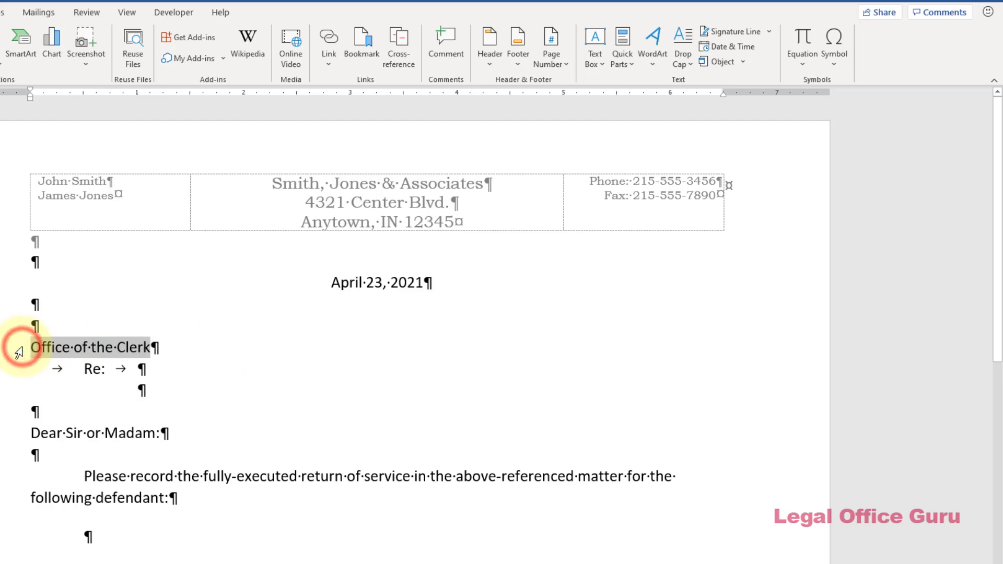
{"action": "key", "text": "Delete"}
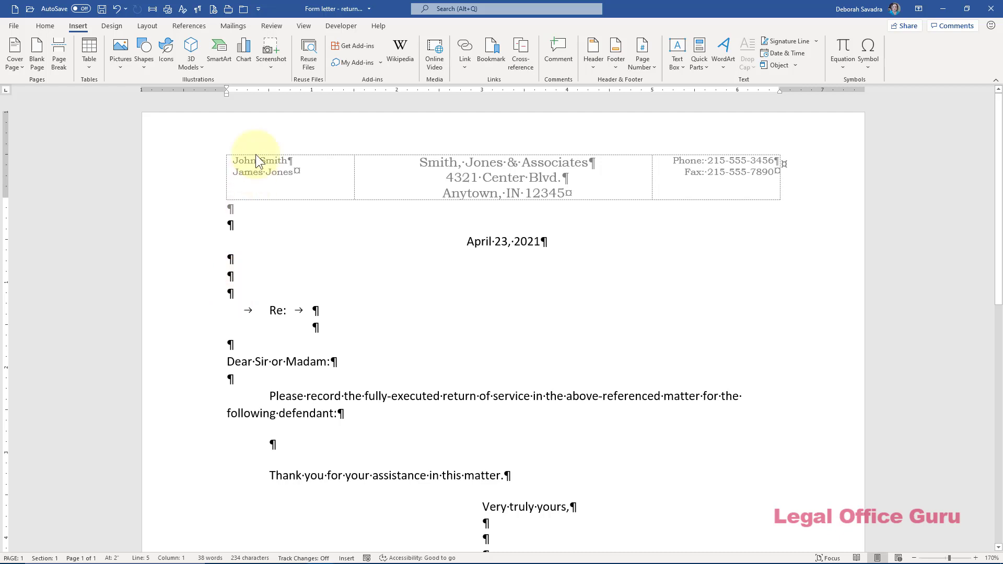
Step: Insert a Building Block Gallery content control from the Developer tab at the empty address line
{"action": "left_click", "coordinate": [345, 27]}
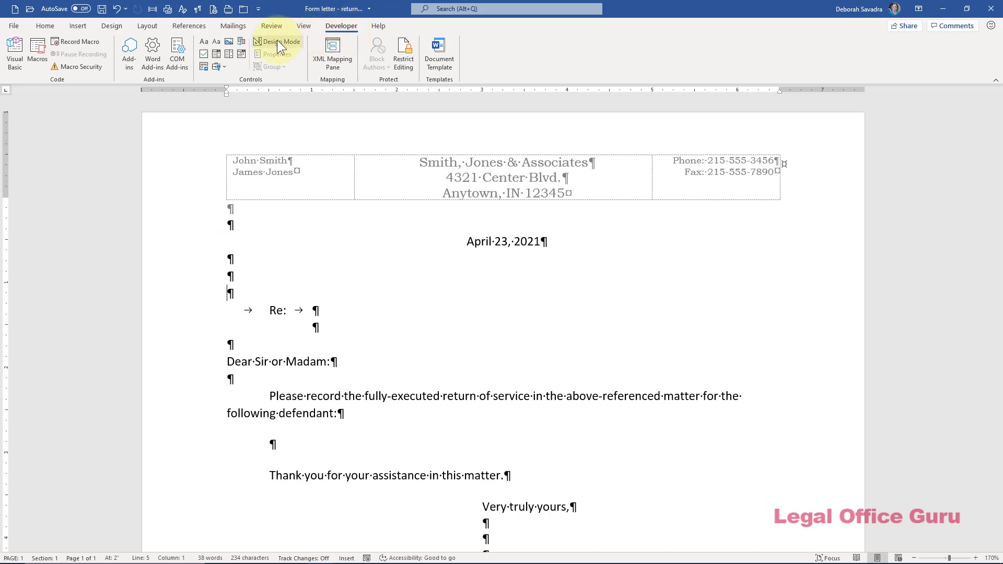
{"action": "left_click", "coordinate": [241, 41]}
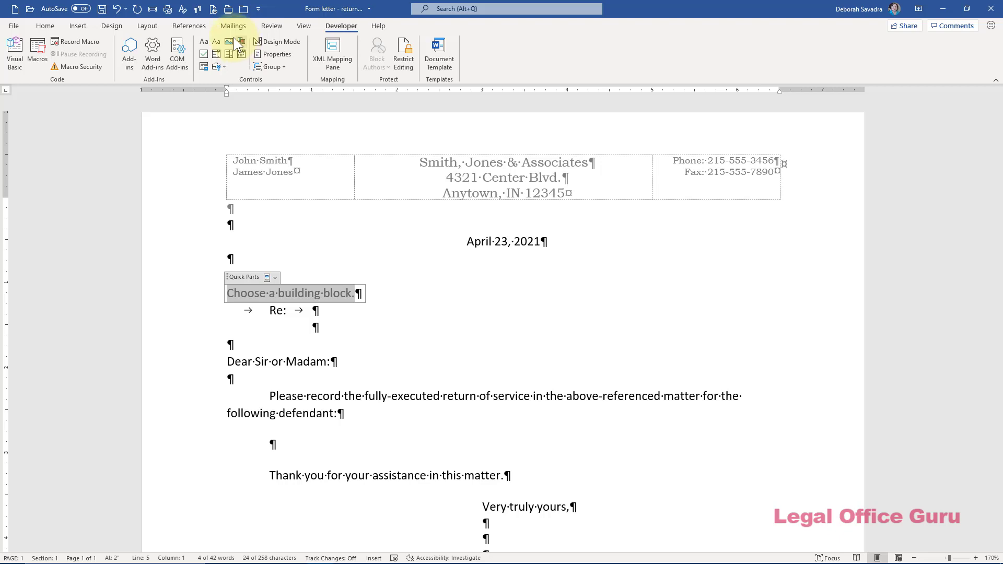
Step: Title the building block control 'Clerk', limit it to the Clerks category, and remove it once edited
{"action": "left_click", "coordinate": [238, 277]}
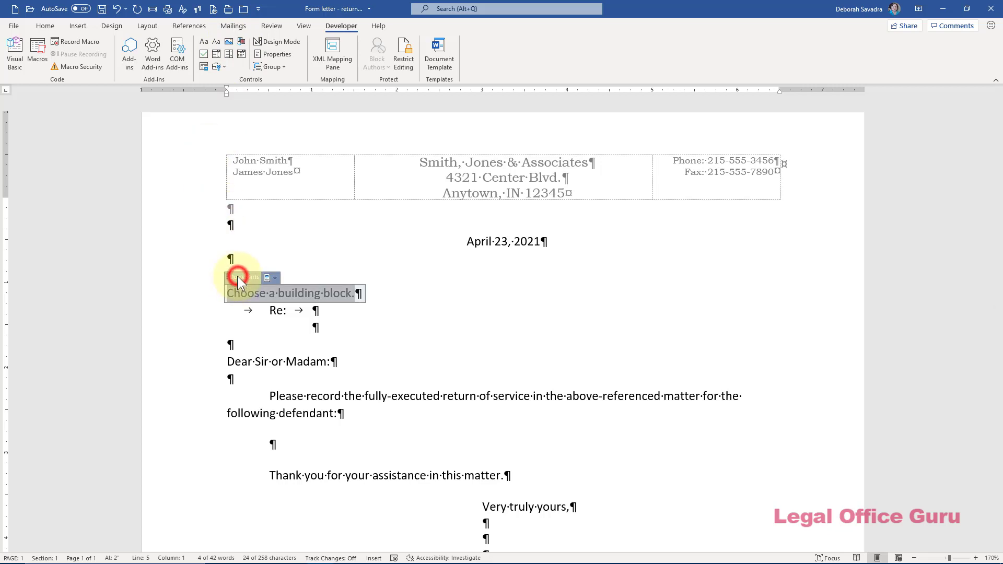
{"action": "left_click", "coordinate": [282, 54]}
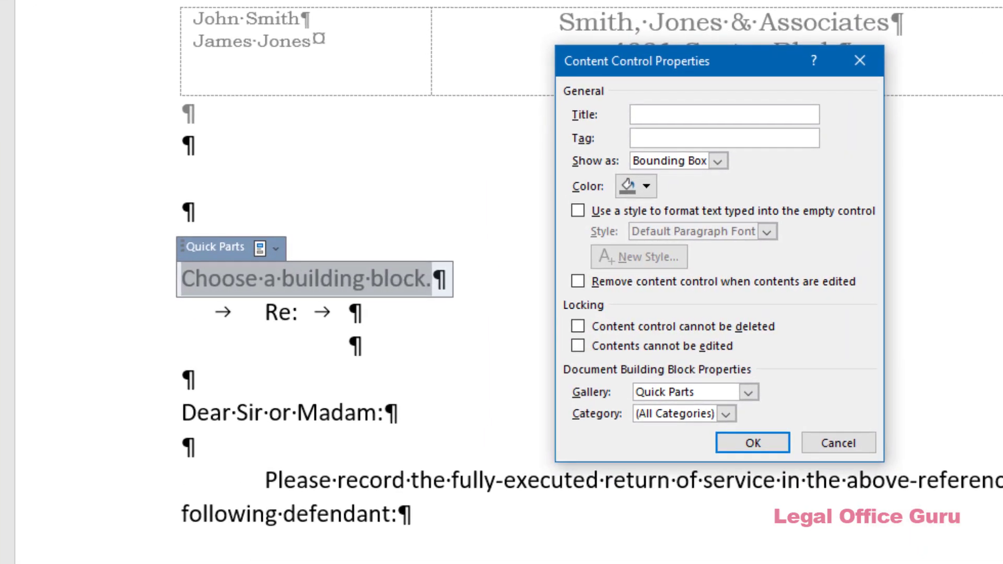
{"action": "type", "text": "Clerk"}
{"action": "left_click", "coordinate": [634, 138]}
{"action": "left_click", "coordinate": [726, 415]}
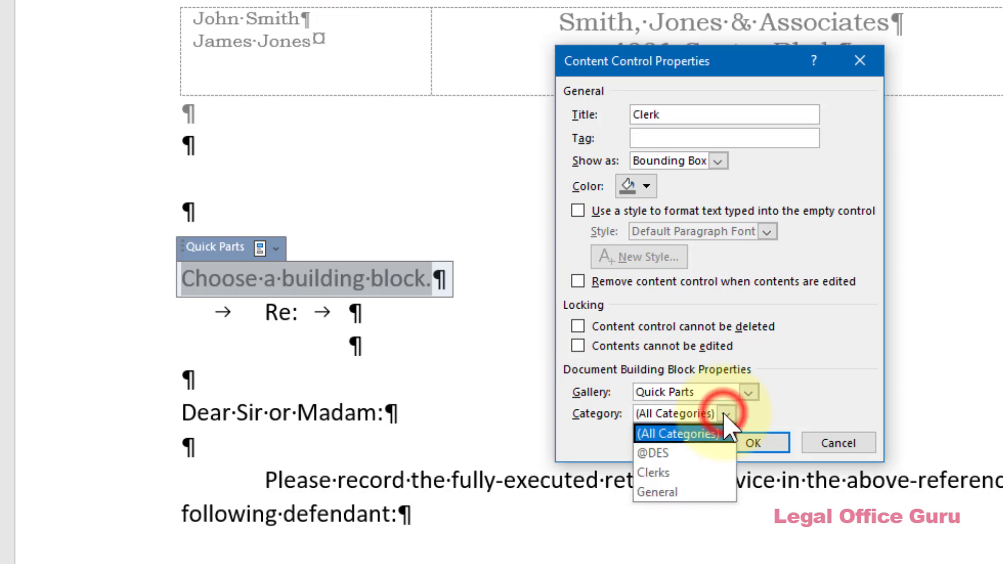
{"action": "left_click", "coordinate": [681, 479]}
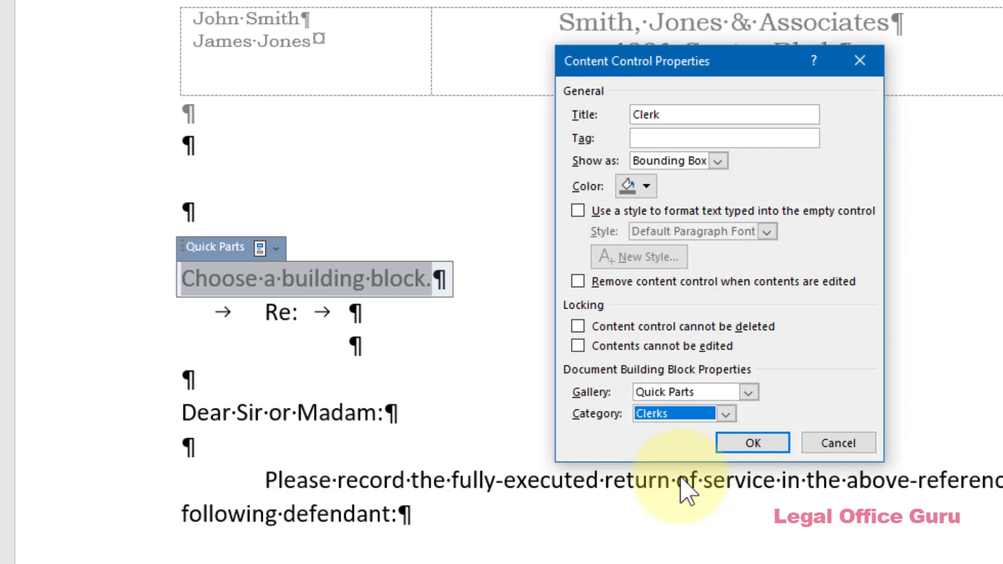
{"action": "left_click", "coordinate": [578, 283]}
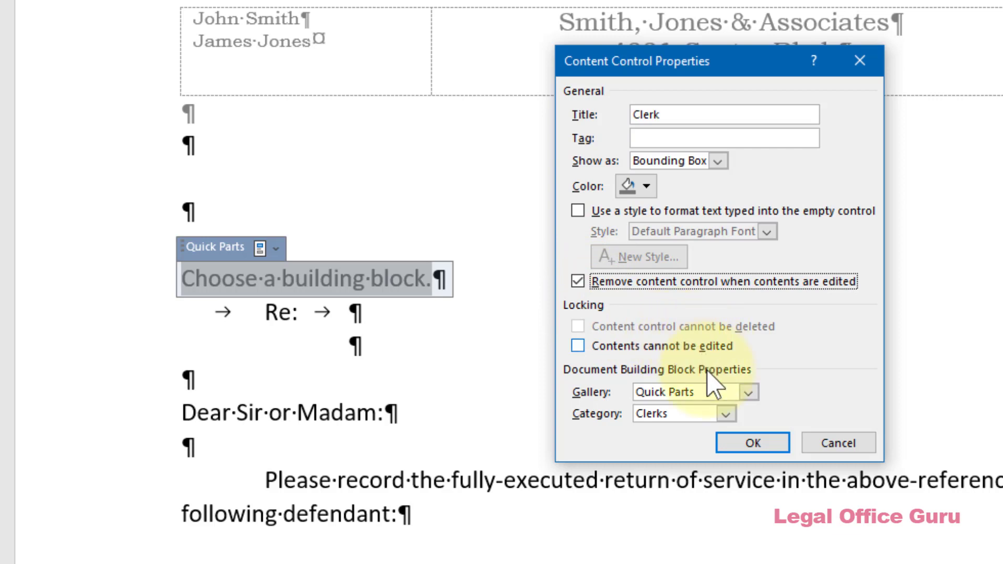
{"action": "left_click", "coordinate": [753, 446]}
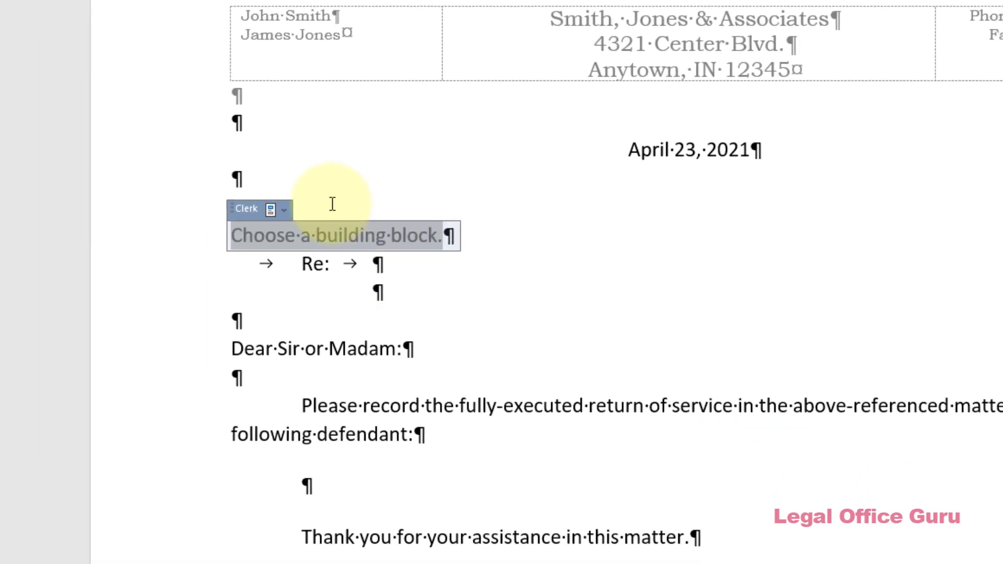
Step: Choose Clerk - Johnson County from the Clerk control's gallery to fill in the address
{"action": "left_click", "coordinate": [307, 189]}
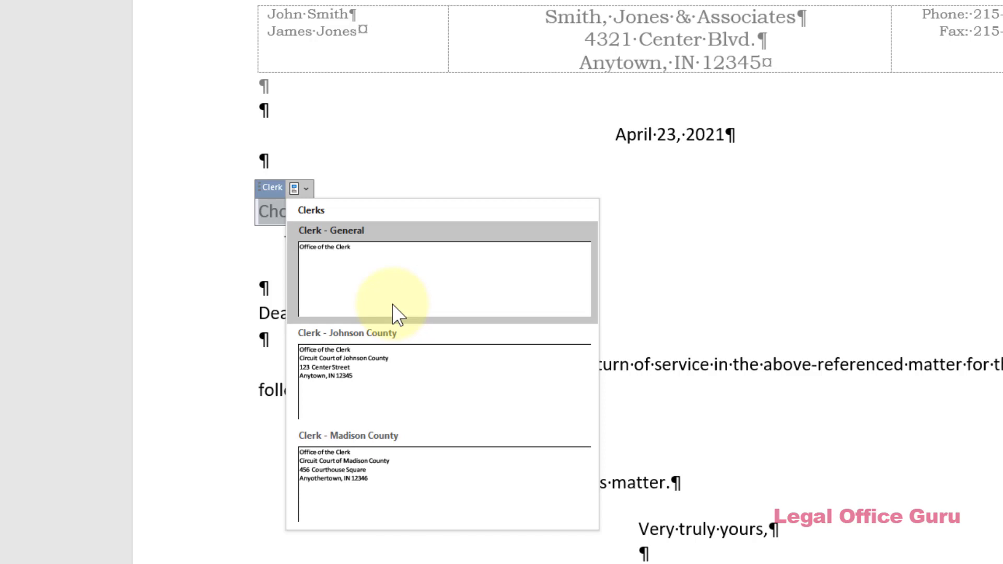
{"action": "left_click", "coordinate": [396, 384]}
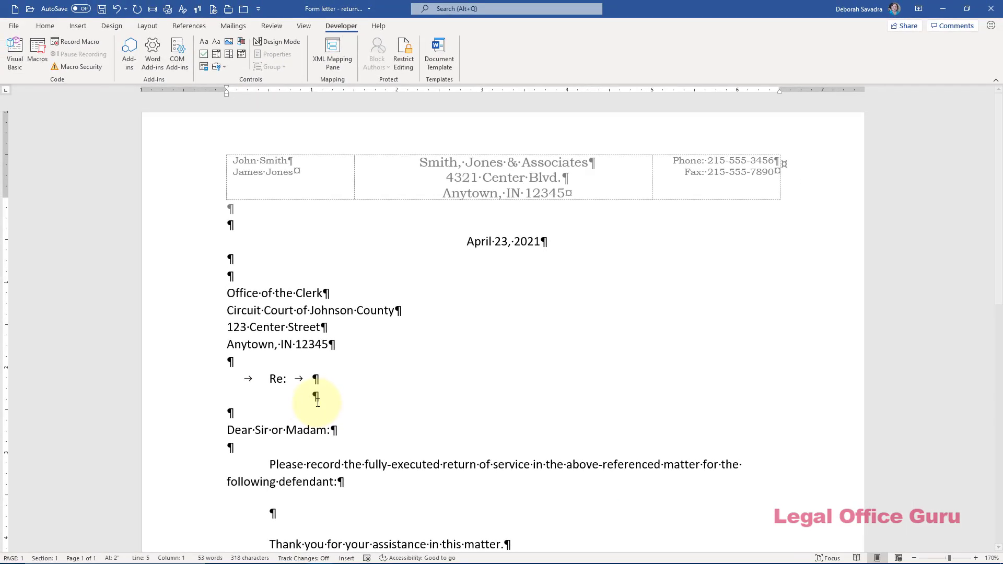
Step: Delete the inserted Johnson County address and insert a new Building Block Gallery control
{"action": "left_click_drag", "start_coordinate": [217, 297], "coordinate": [229, 345]}
{"action": "key", "text": "Delete"}
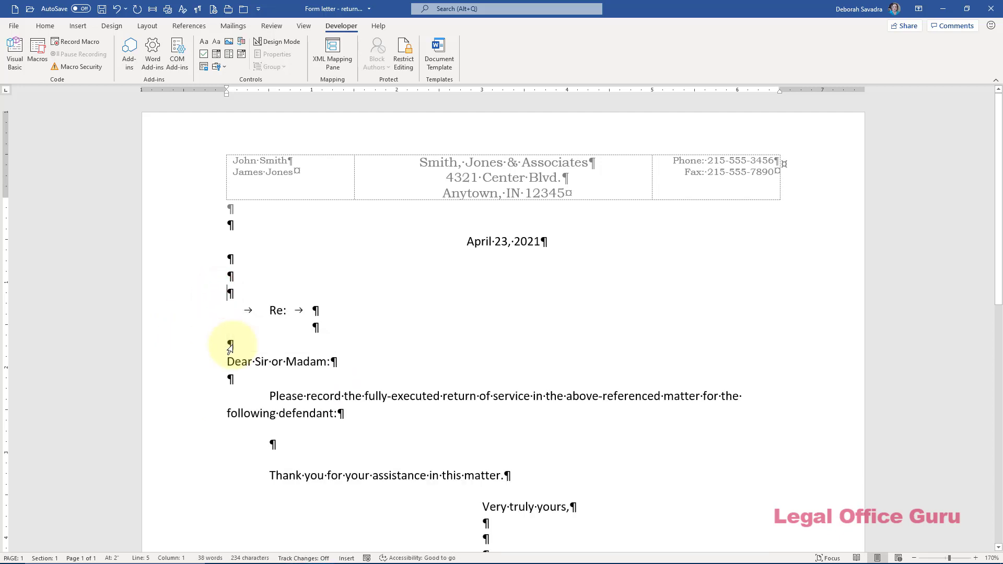
{"action": "left_click", "coordinate": [241, 38]}
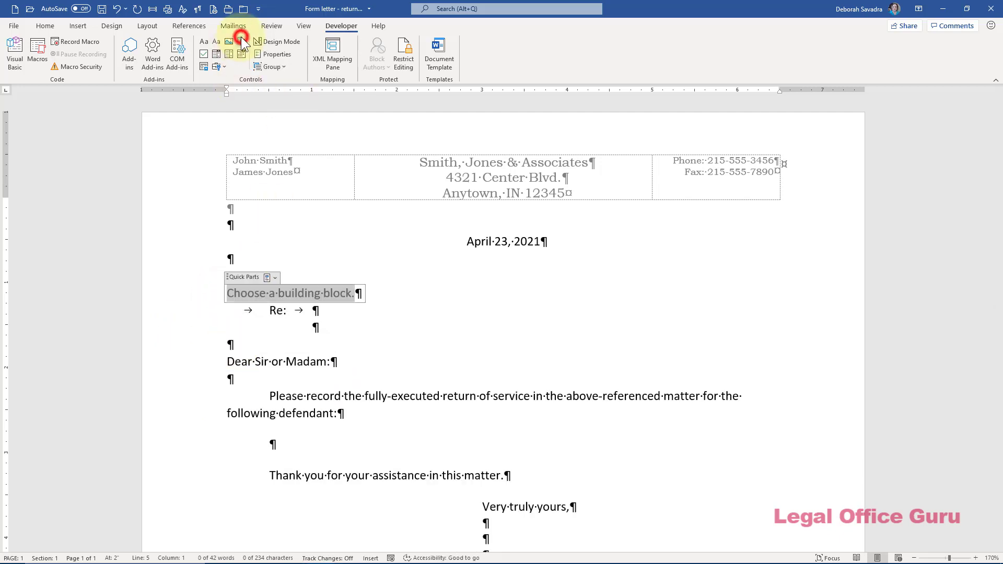
{"action": "left_click", "coordinate": [251, 276]}
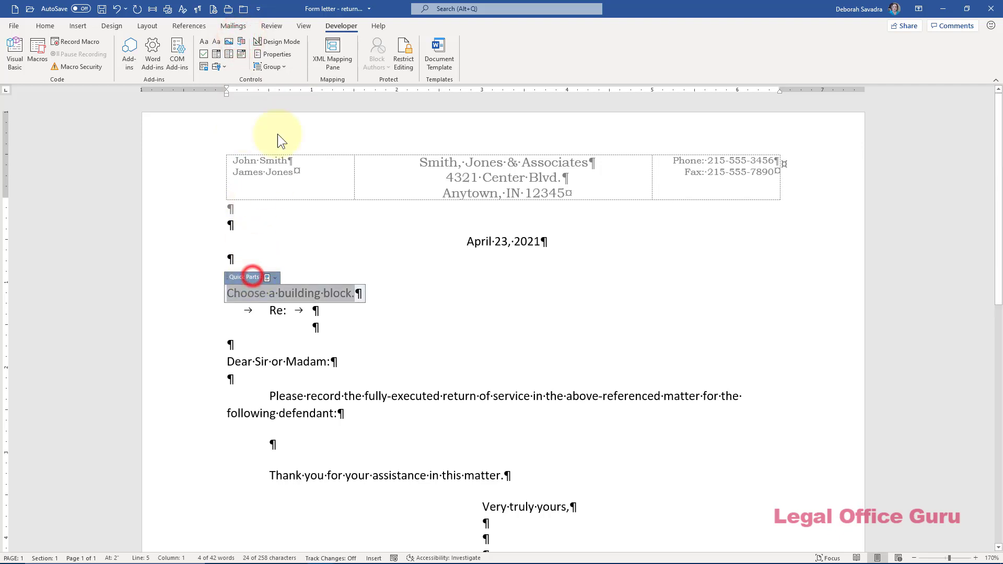
Step: Title the new control 'Clerks', restrict it to the Clerks category, and remove it when edited
{"action": "left_click", "coordinate": [277, 56]}
{"action": "type", "text": "Ce"}
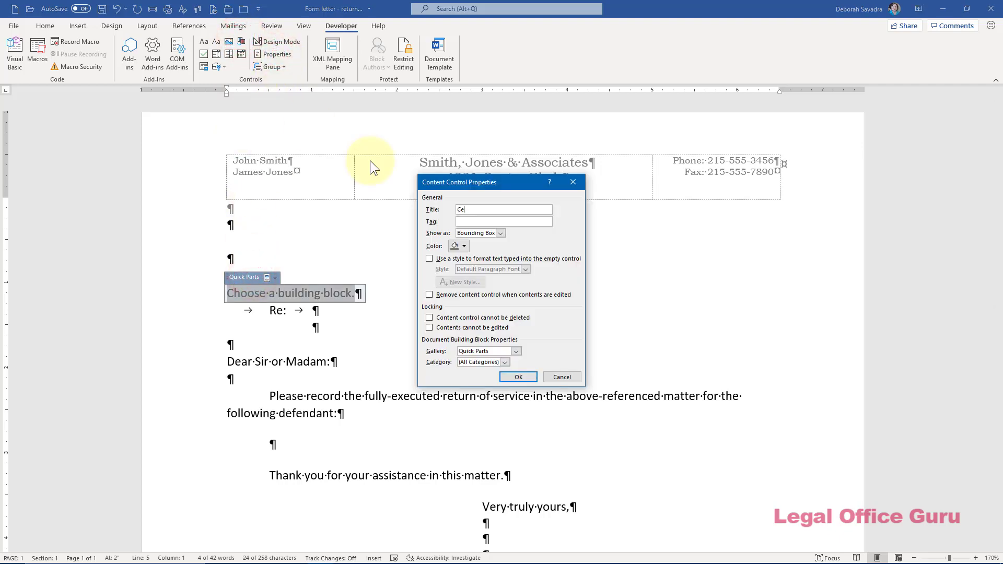
{"action": "key", "text": "BackSpace"}
{"action": "type", "text": "lerks"}
{"action": "left_click", "coordinate": [430, 295]}
{"action": "left_click", "coordinate": [505, 362]}
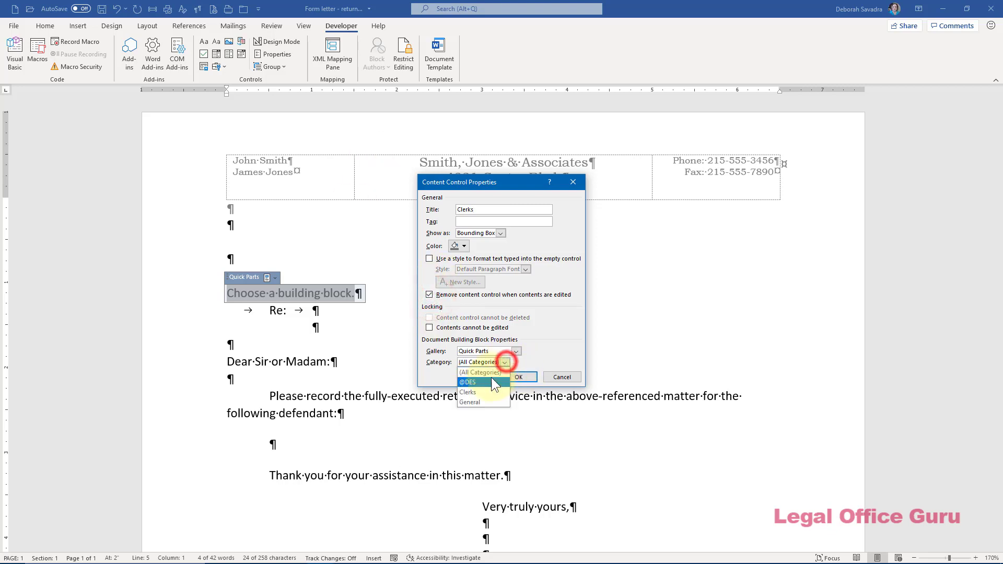
{"action": "left_click", "coordinate": [485, 392]}
{"action": "left_click", "coordinate": [520, 376]}
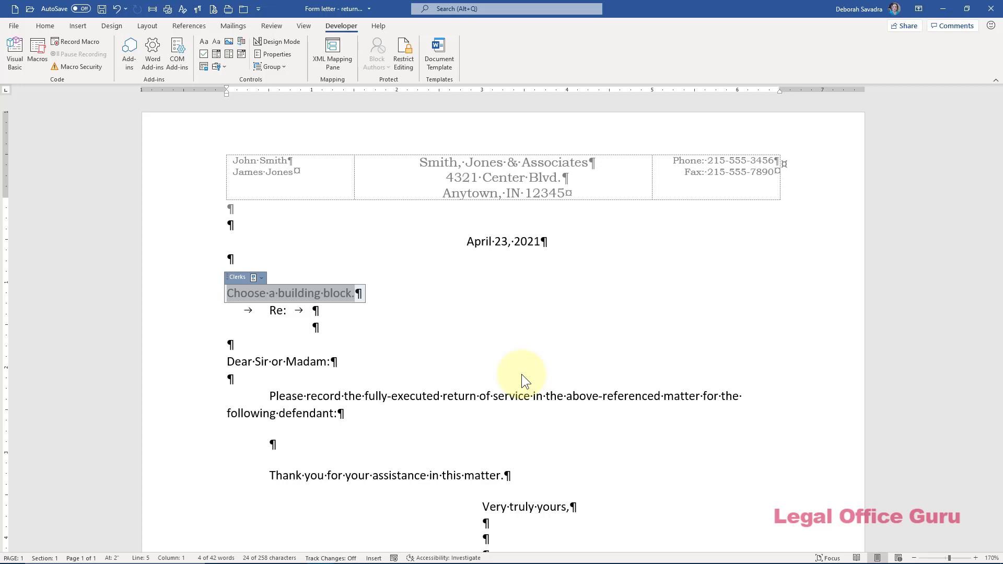
Step: Select 'return' without its trailing space and wrap it in a Drop-Down List content control
{"action": "double_click", "coordinate": [467, 397]}
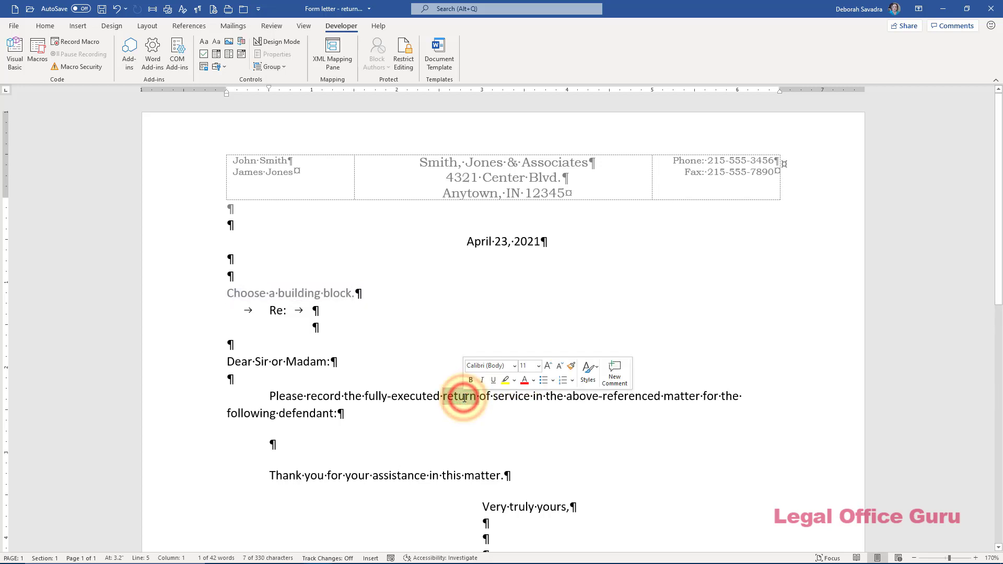
{"action": "key", "text": "shift+Left"}
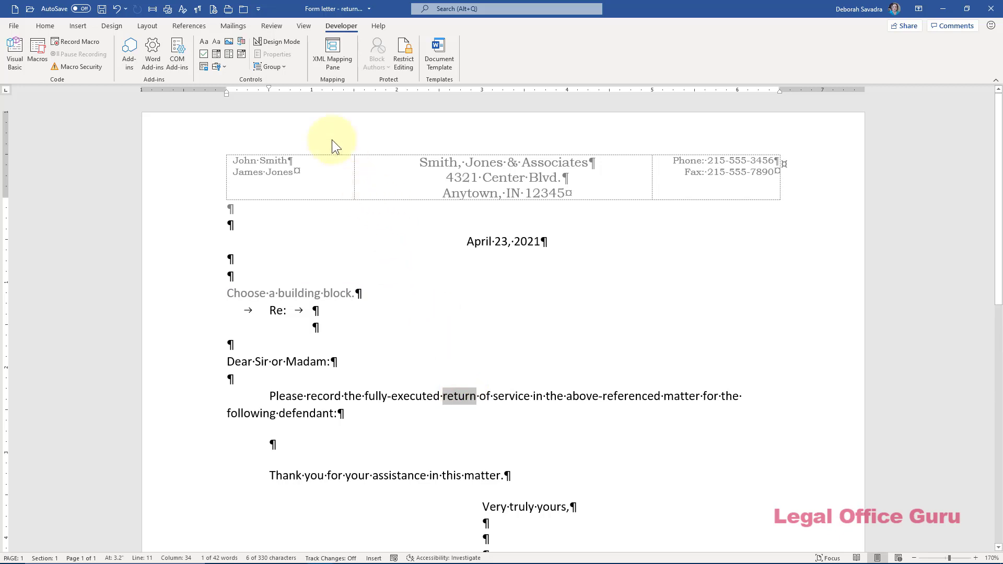
{"action": "left_click", "coordinate": [230, 53]}
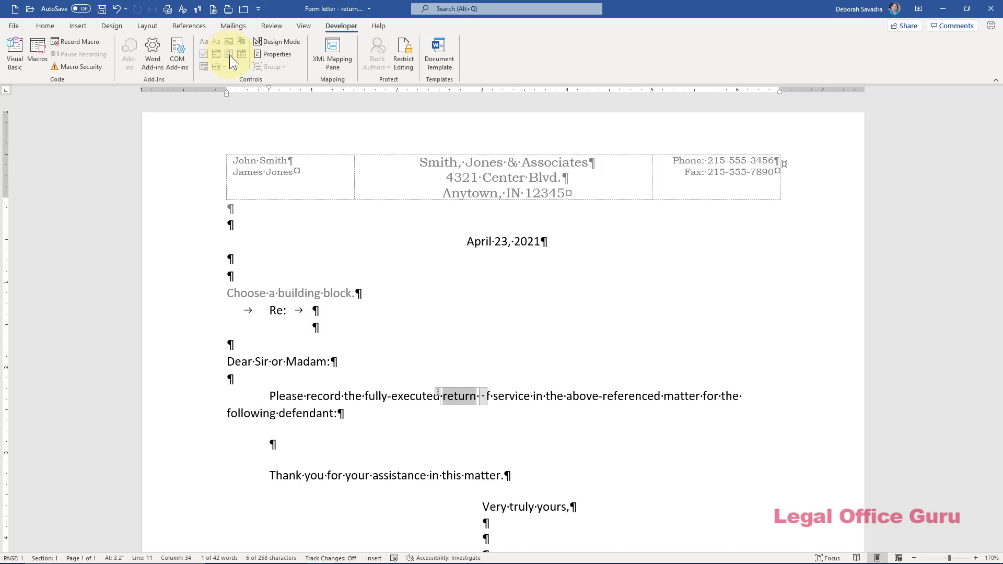
{"action": "left_click", "coordinate": [436, 390]}
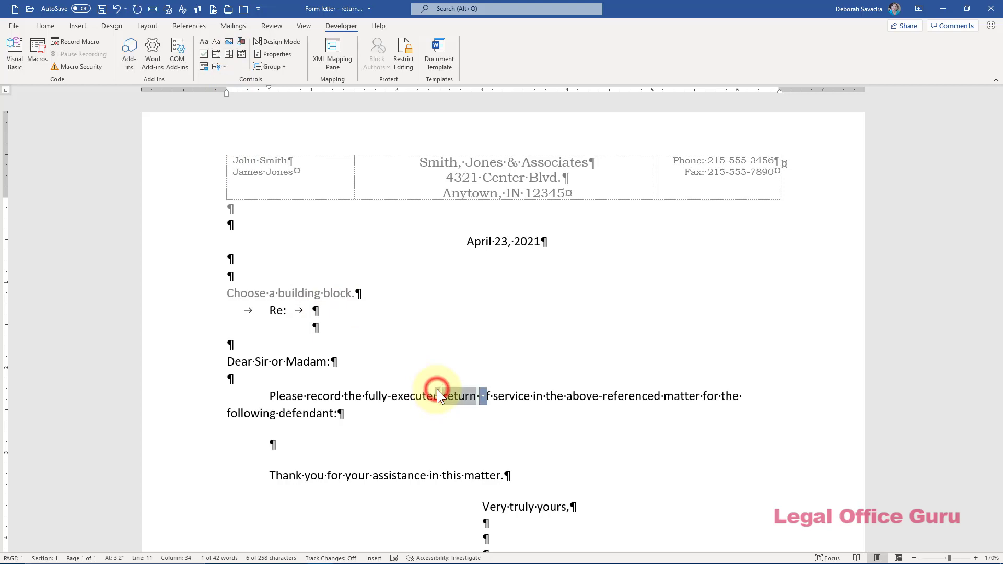
Step: In the return drop-down's properties, add choices return and returns and enter the title return(s)
{"action": "left_click", "coordinate": [282, 55]}
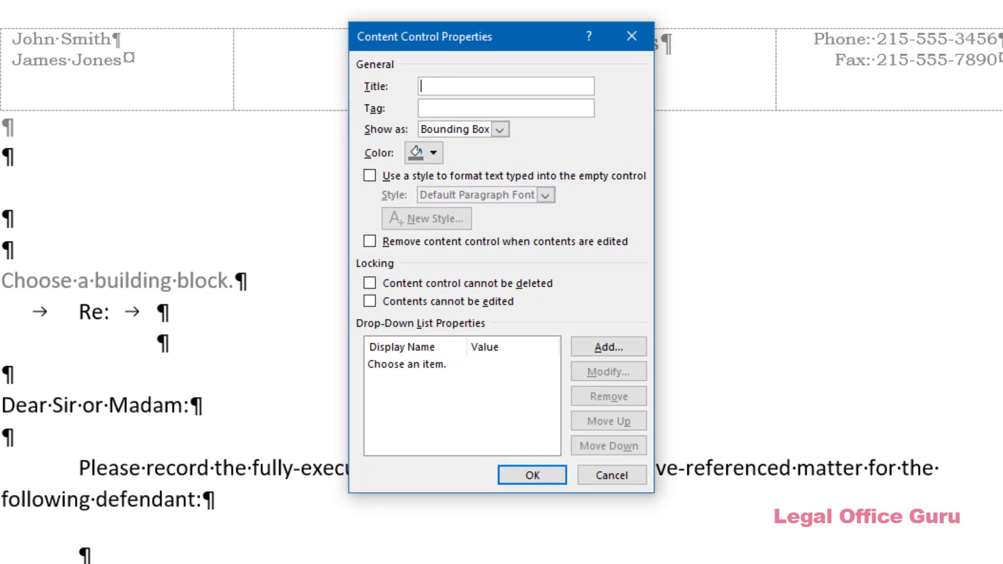
{"action": "left_click", "coordinate": [589, 346]}
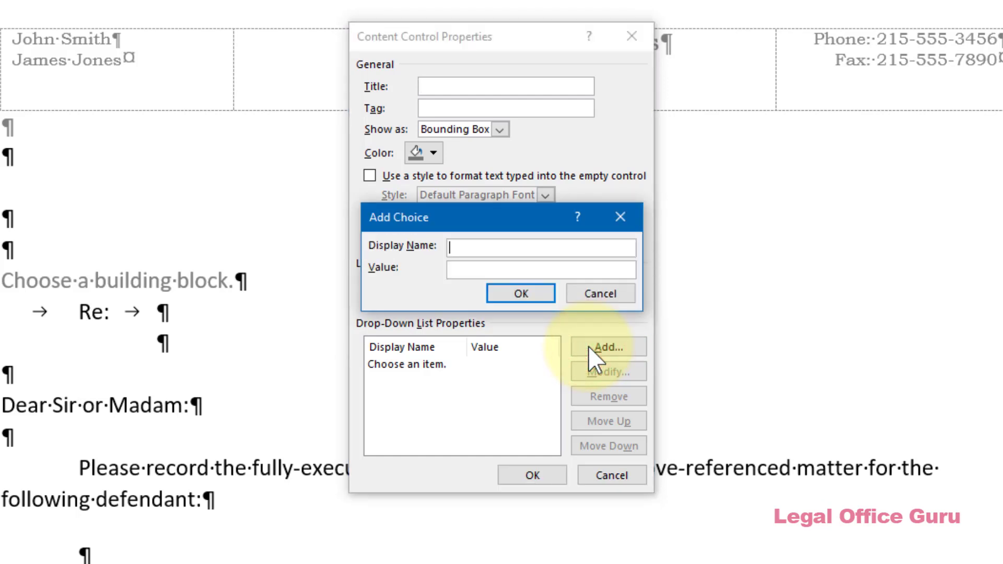
{"action": "type", "text": "r"}
{"action": "key", "text": "BackSpace"}
{"action": "type", "text": "return"}
{"action": "left_click", "coordinate": [535, 292]}
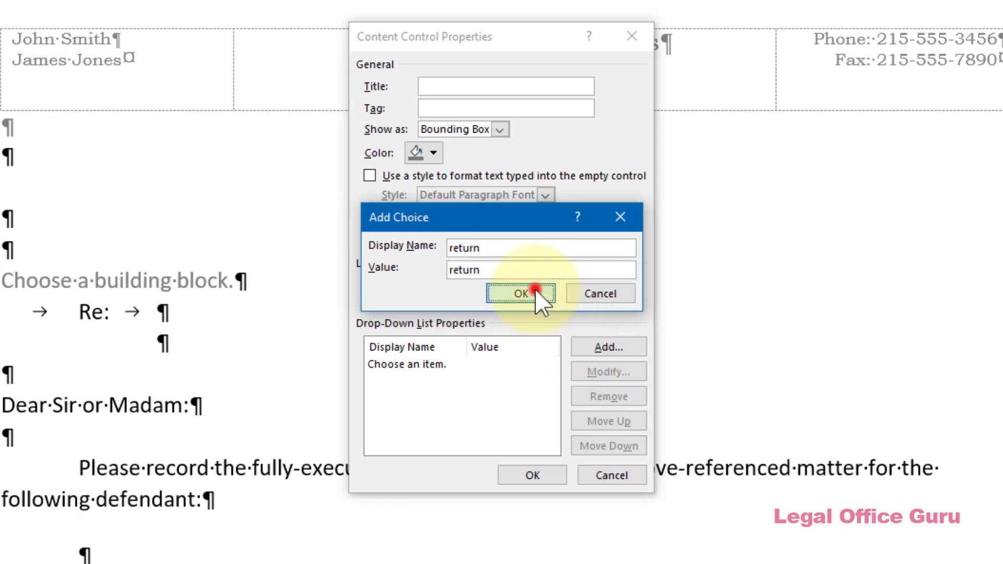
{"action": "left_click", "coordinate": [613, 344]}
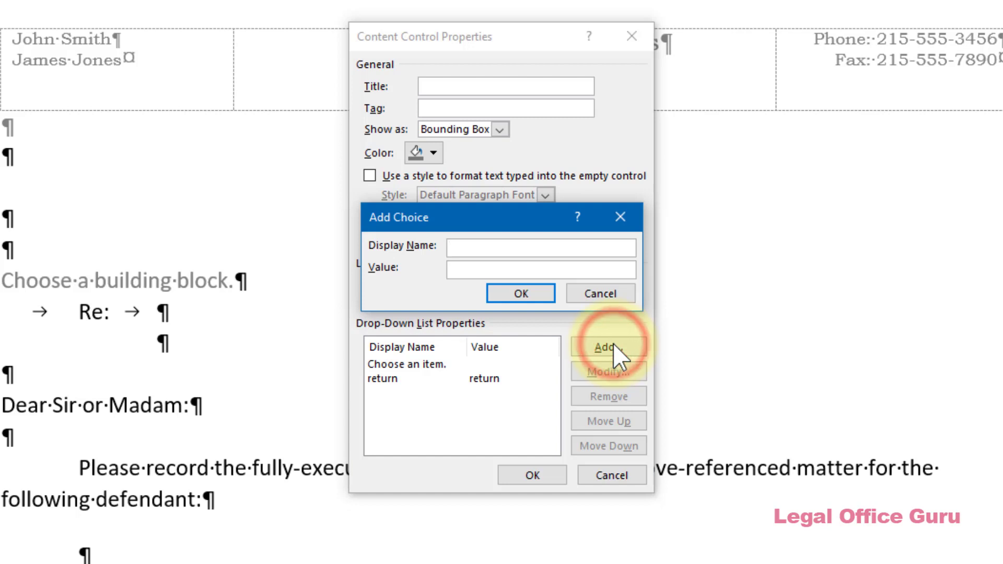
{"action": "type", "text": "returns"}
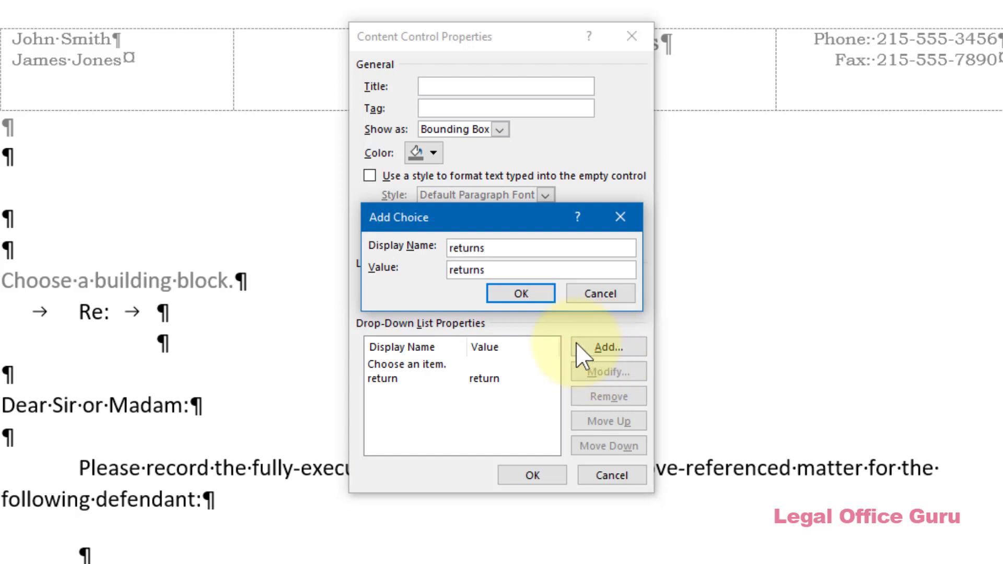
{"action": "left_click", "coordinate": [528, 292]}
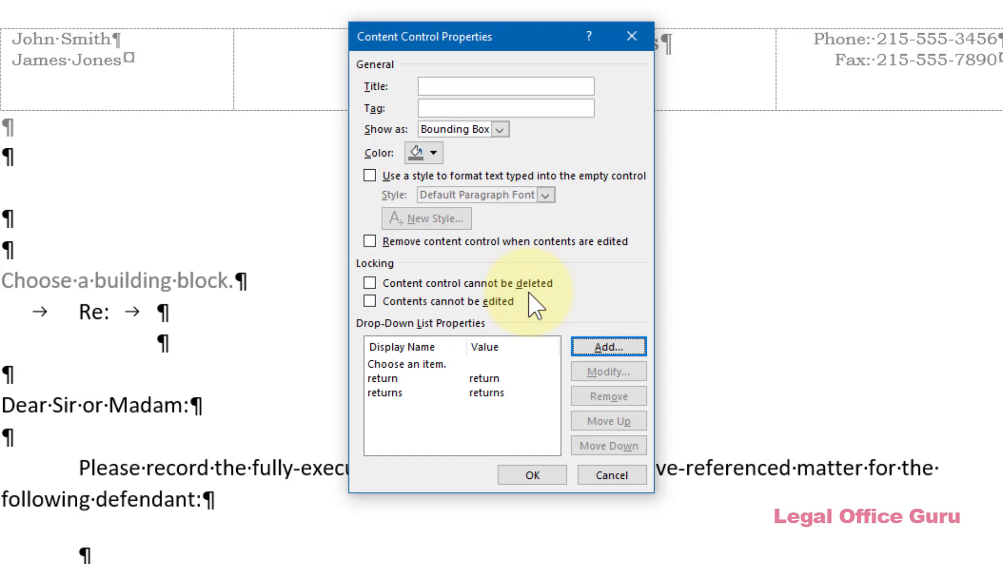
{"action": "left_click", "coordinate": [486, 93]}
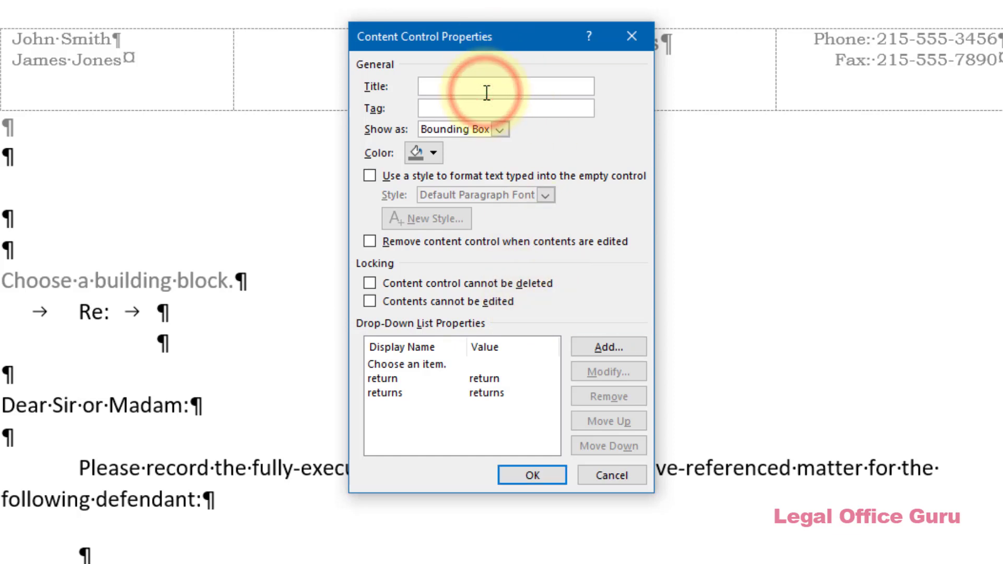
{"action": "type", "text": "return(s"}
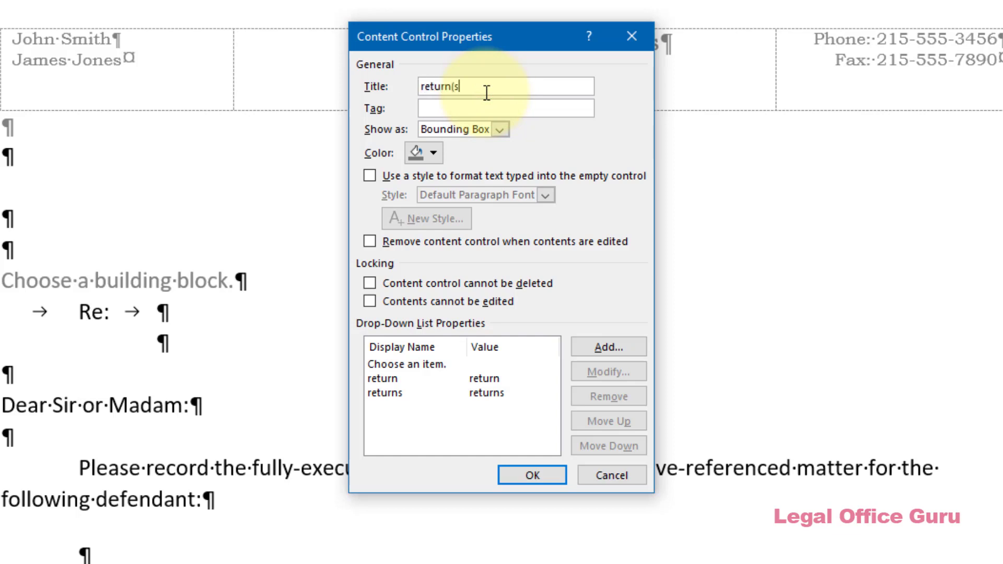
{"action": "type", "text": ")"}
{"action": "key", "text": "Tab"}
Step: Apply the return(s) settings, then pick returns so the sentence reads 'returns of service'
{"action": "left_click", "coordinate": [526, 474]}
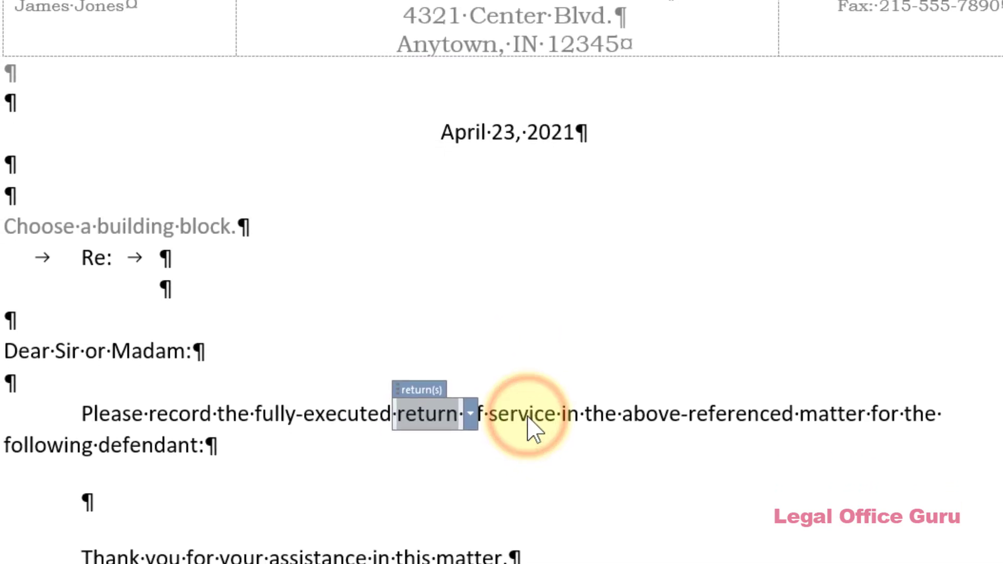
{"action": "left_click", "coordinate": [525, 417]}
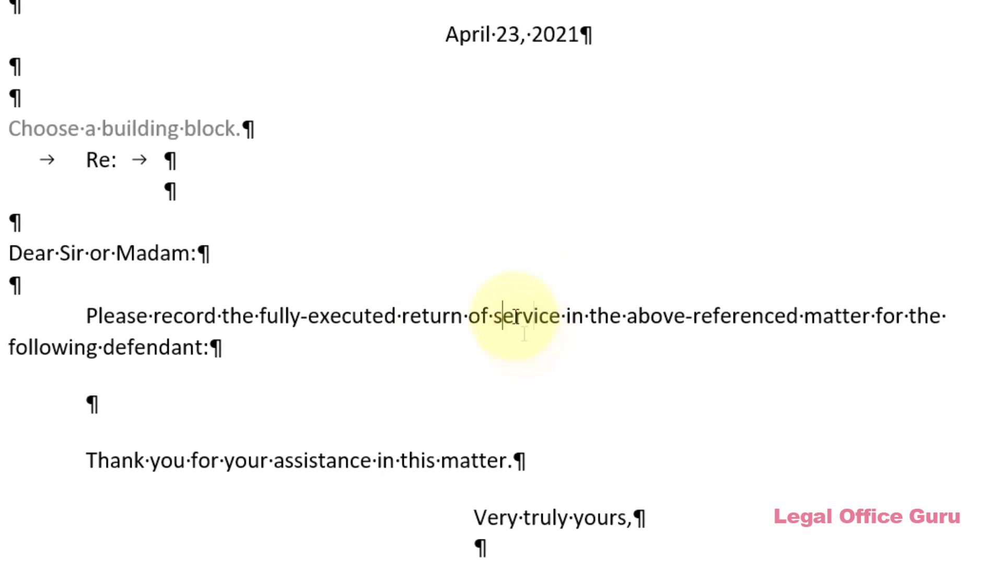
{"action": "left_click", "coordinate": [432, 317]}
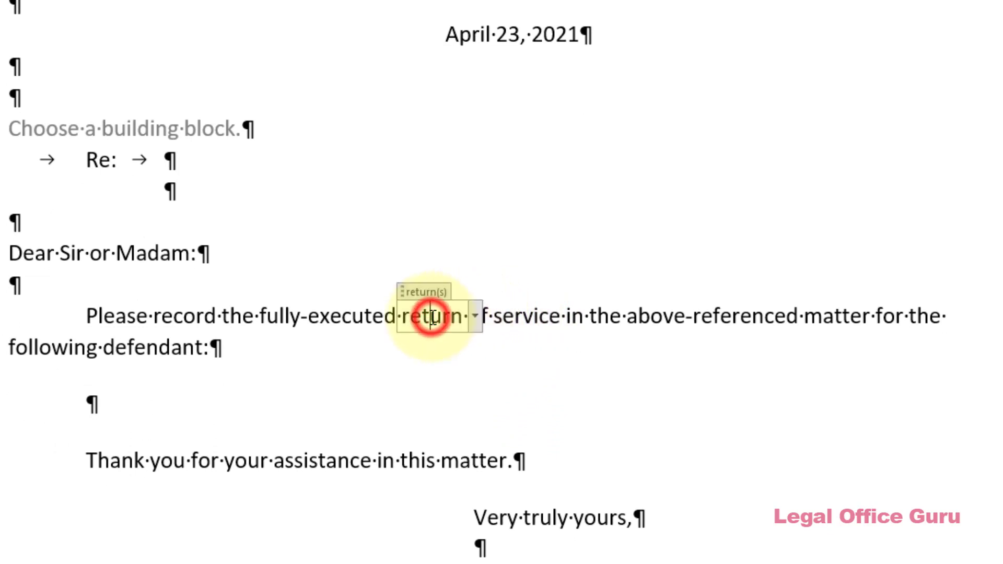
{"action": "left_click", "coordinate": [476, 320]}
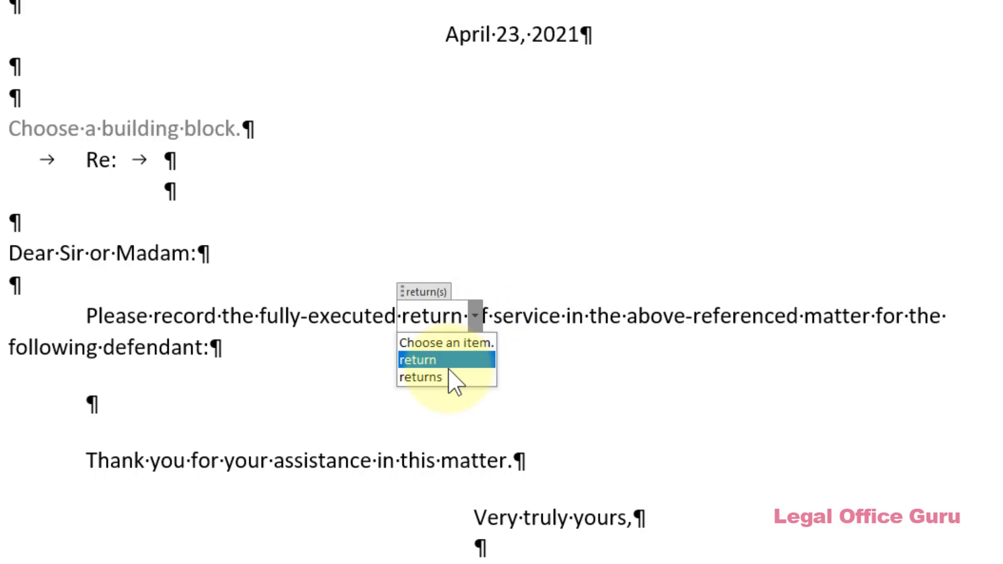
{"action": "left_click", "coordinate": [449, 375]}
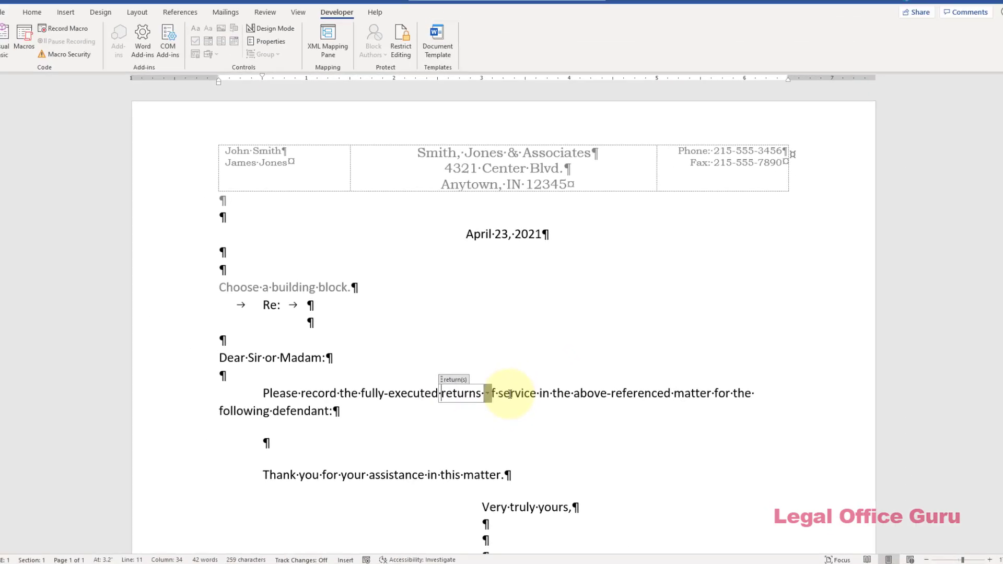
{"action": "left_click", "coordinate": [509, 395]}
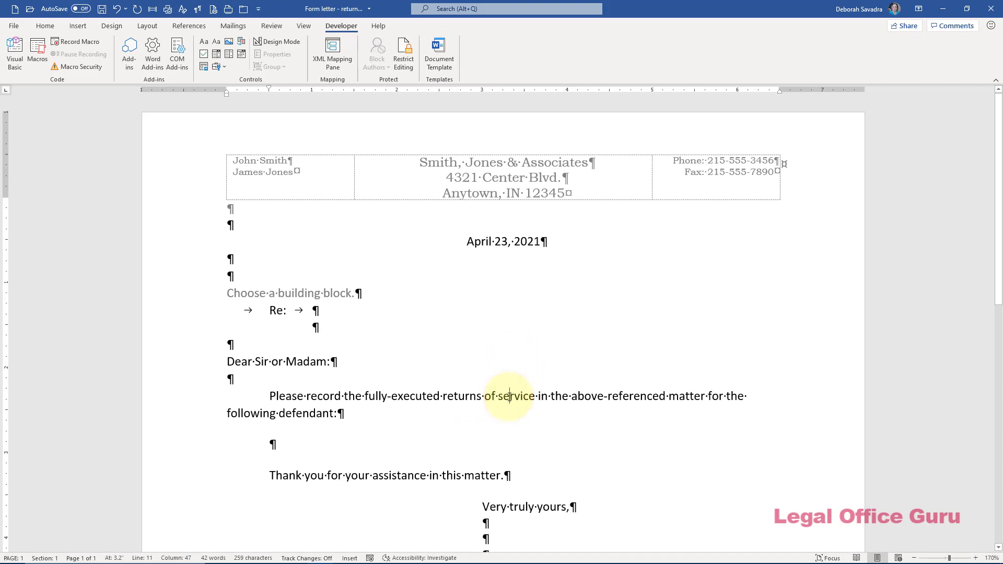
Step: Wrap the word defendant in a drop-down list content control
{"action": "double_click", "coordinate": [313, 414]}
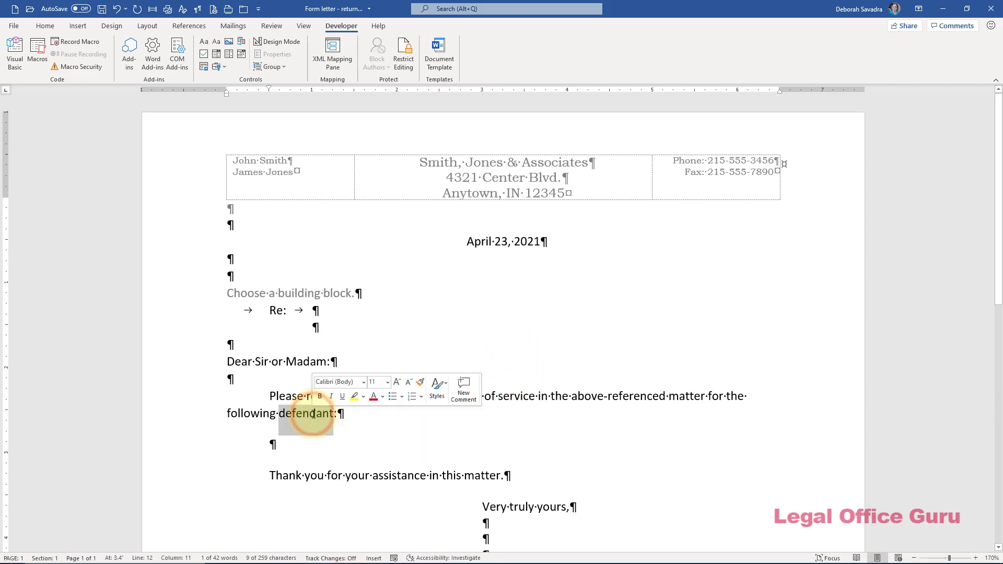
{"action": "left_click", "coordinate": [230, 54]}
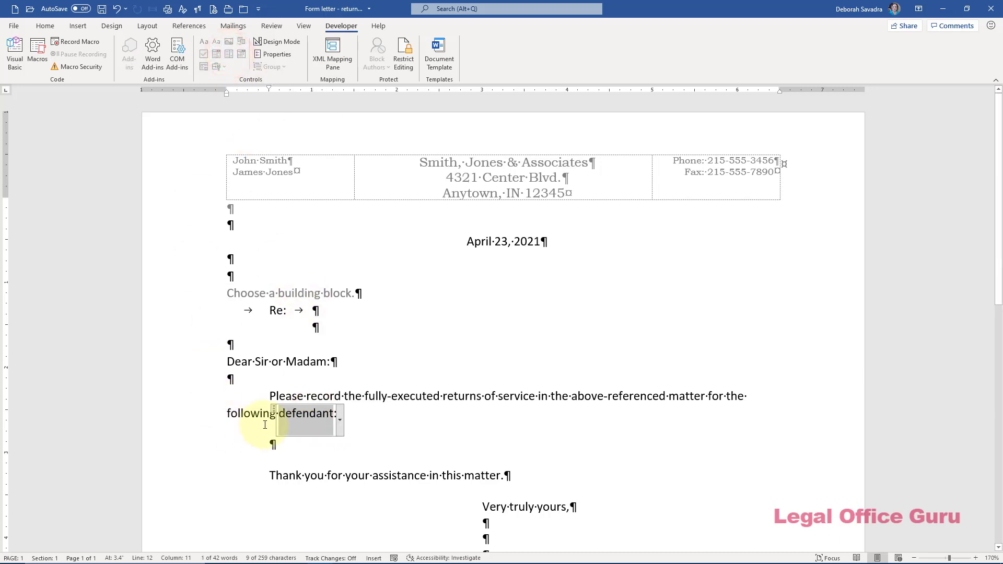
{"action": "left_click", "coordinate": [271, 410]}
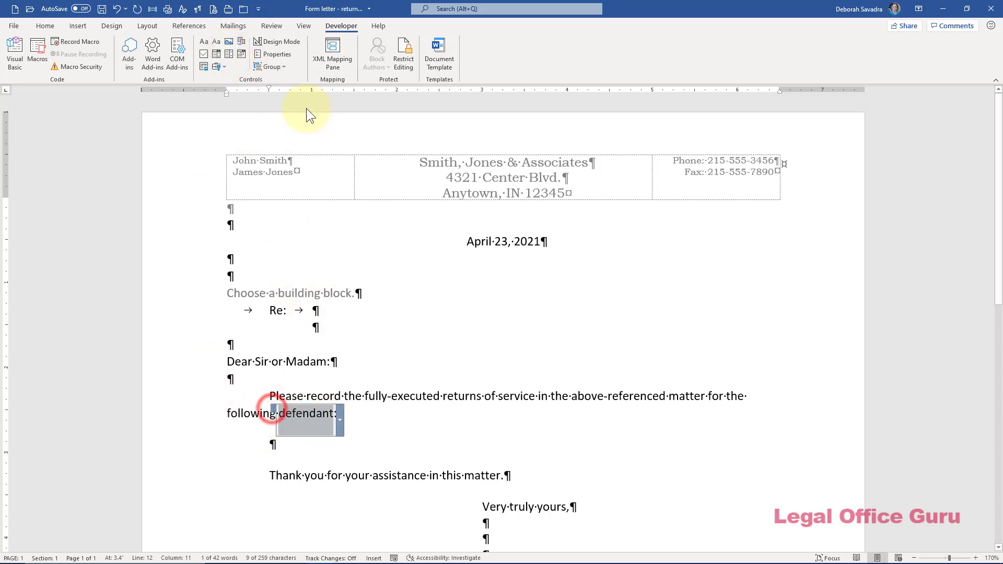
Step: Title the defendant drop-down and give it the choices defendant and defendants
{"action": "left_click", "coordinate": [272, 54]}
{"action": "type", "text": "defendant(s"}
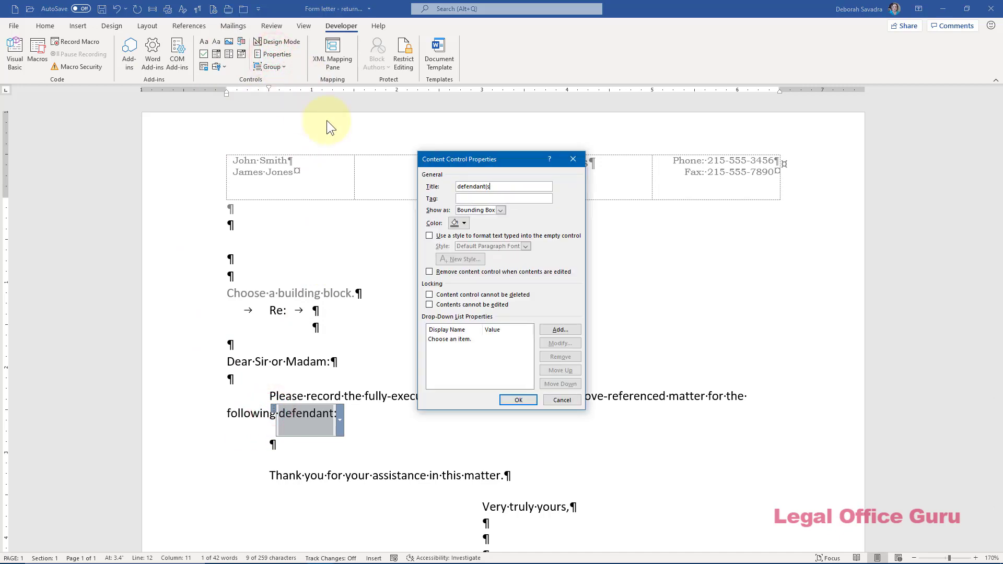
{"action": "left_click", "coordinate": [549, 330]}
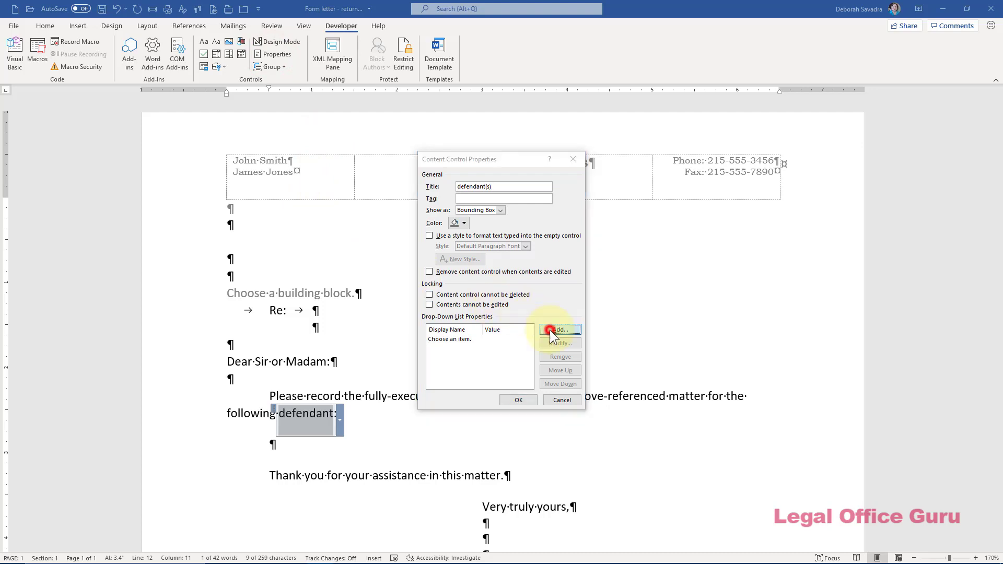
{"action": "type", "text": "defendant"}
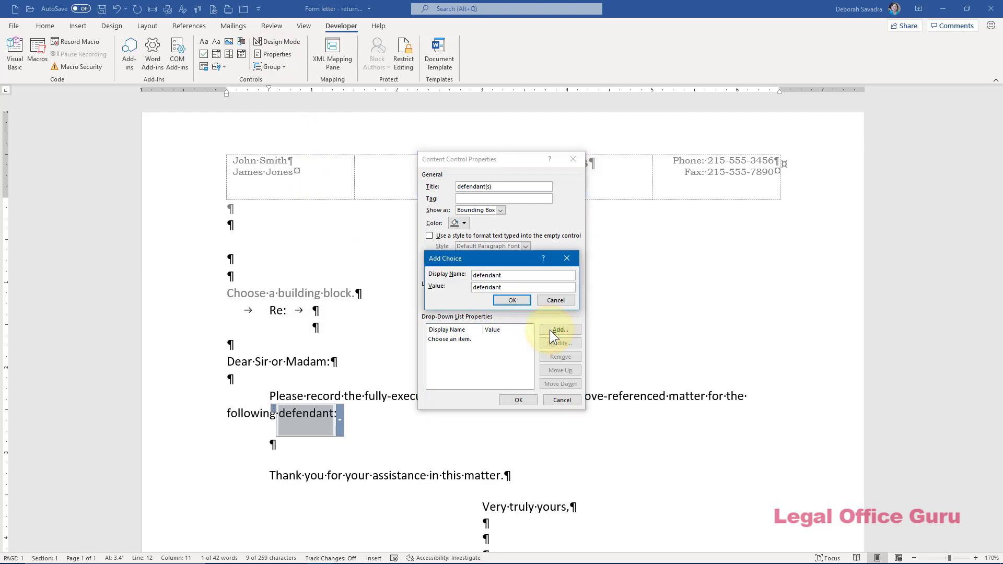
{"action": "left_click", "coordinate": [520, 302]}
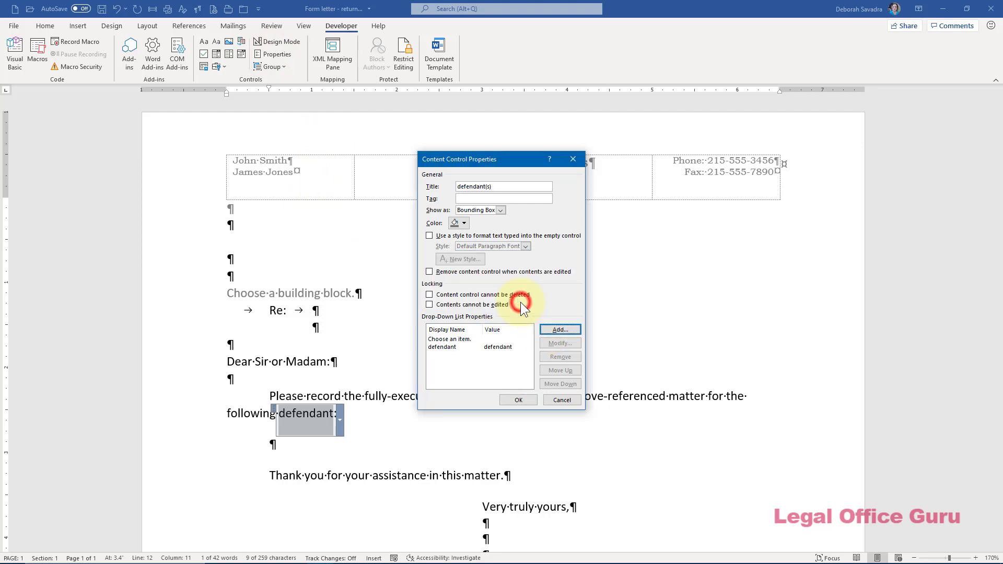
{"action": "left_click", "coordinate": [550, 329]}
{"action": "type", "text": "defendants"}
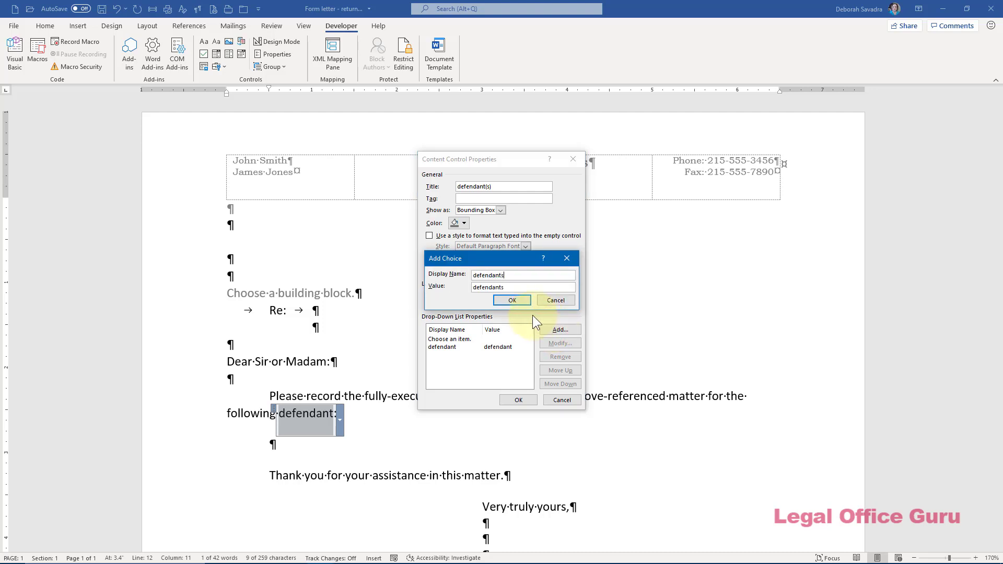
{"action": "left_click", "coordinate": [513, 301]}
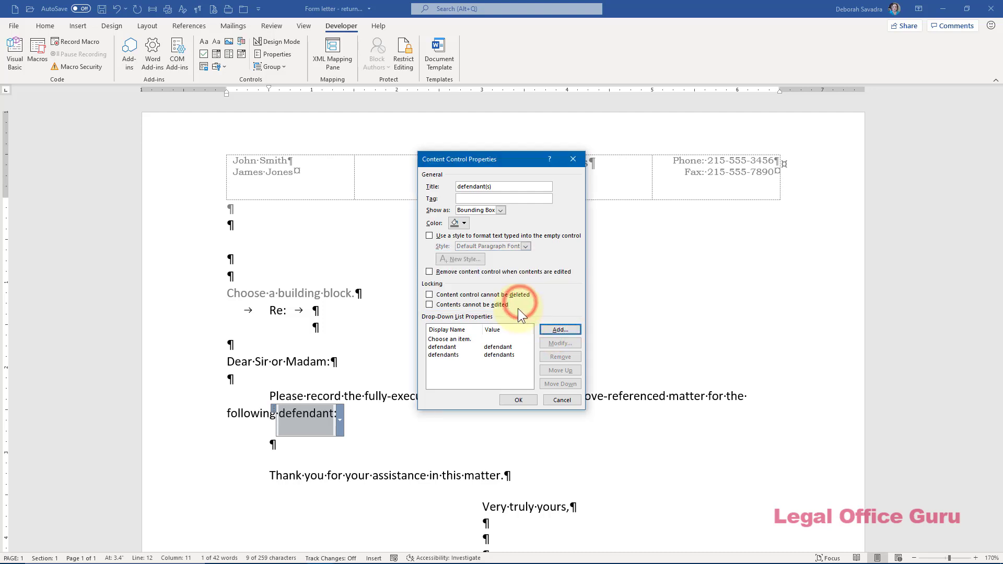
{"action": "left_click", "coordinate": [516, 399]}
{"action": "scroll", "coordinate": [451, 437], "scroll_direction": "down", "scroll_amount": 3}
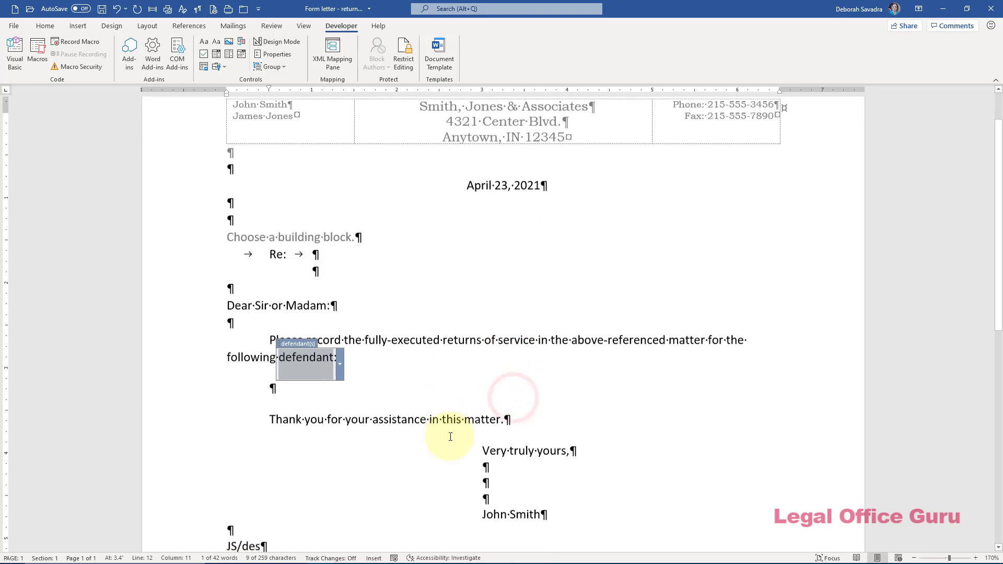
Step: Confirm the Enclosure drop-down lists Enclosure/Enclosures, then save Form letter - return of service.dotx
{"action": "left_click", "coordinate": [260, 449]}
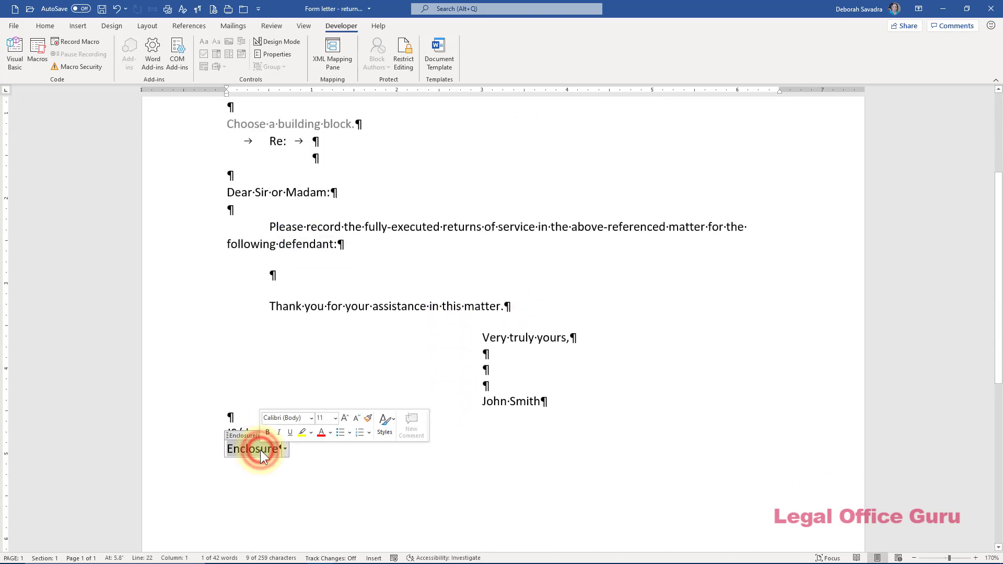
{"action": "left_click", "coordinate": [286, 449]}
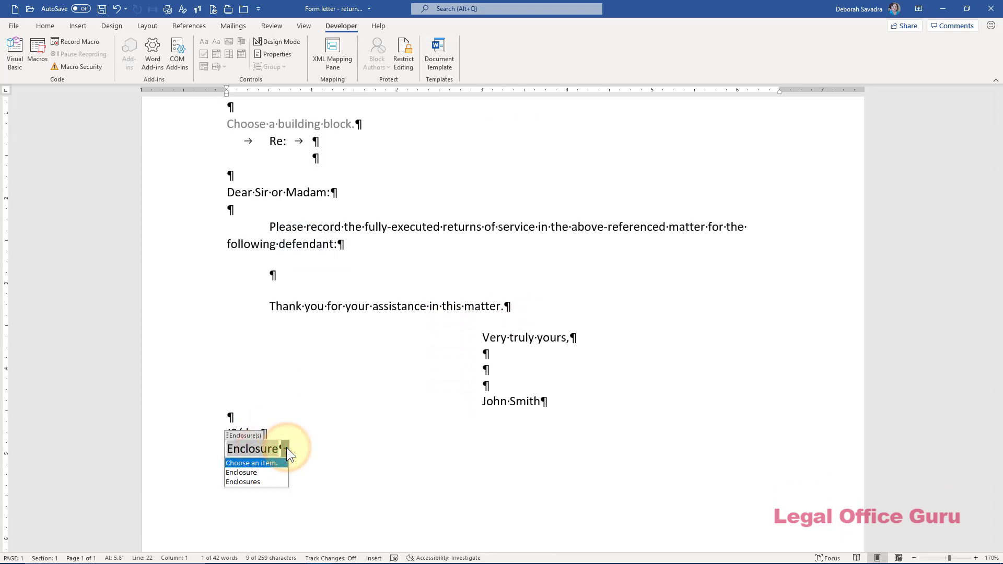
{"action": "left_click", "coordinate": [286, 448]}
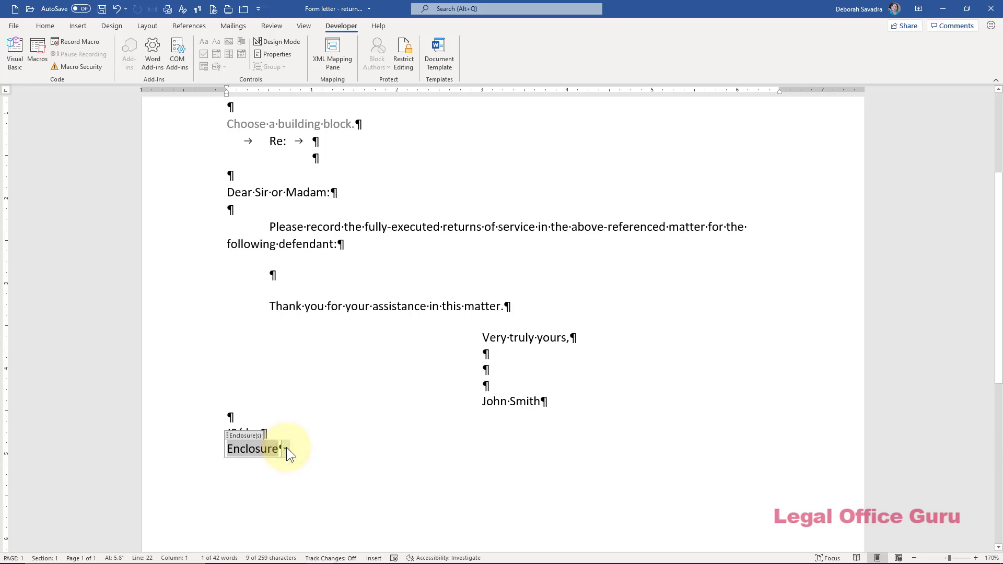
{"action": "key", "text": "ctrl+s"}
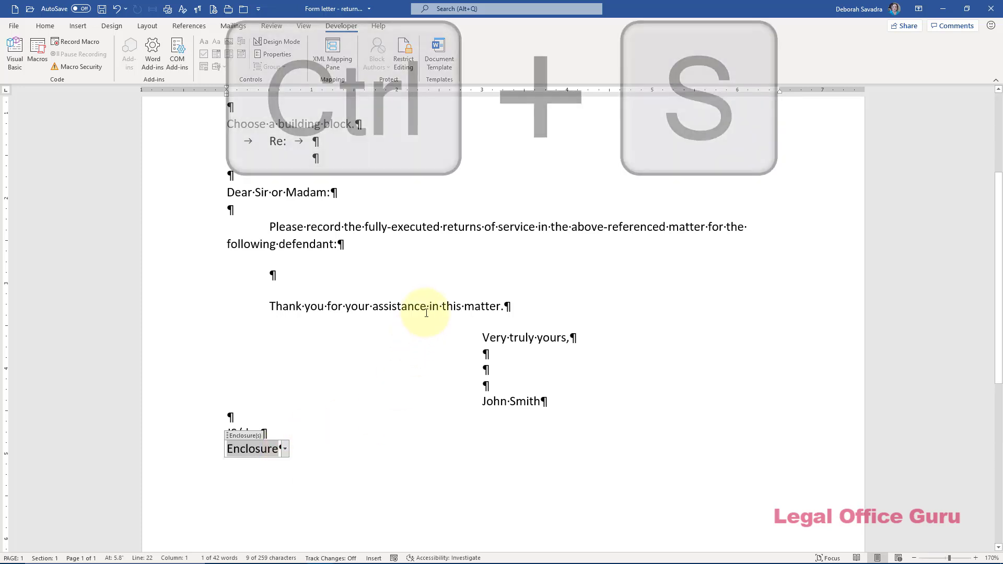
{"action": "left_click", "coordinate": [426, 309]}
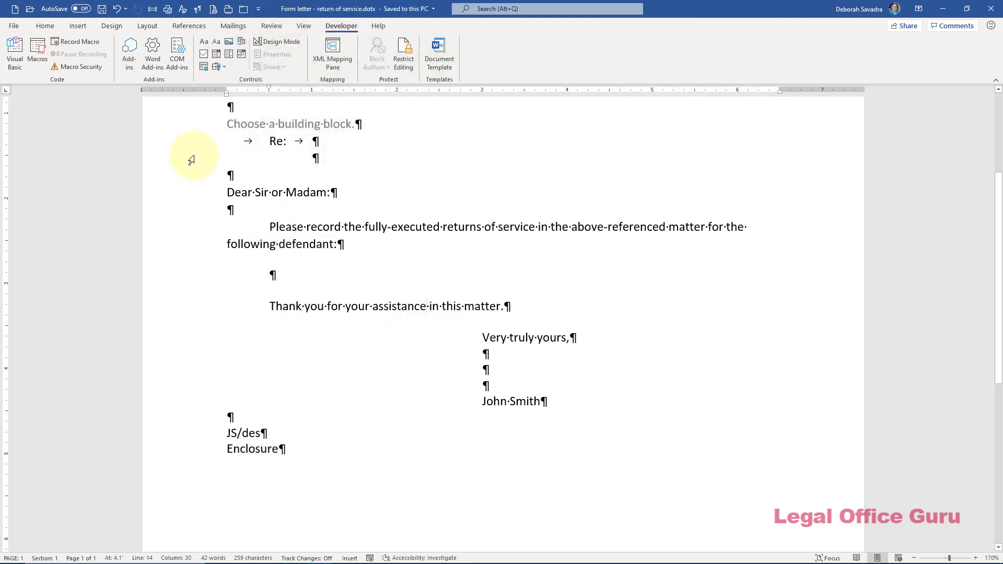
Step: Close the template and start a new document from the personal Form letter - return of service template
{"action": "left_click", "coordinate": [244, 10]}
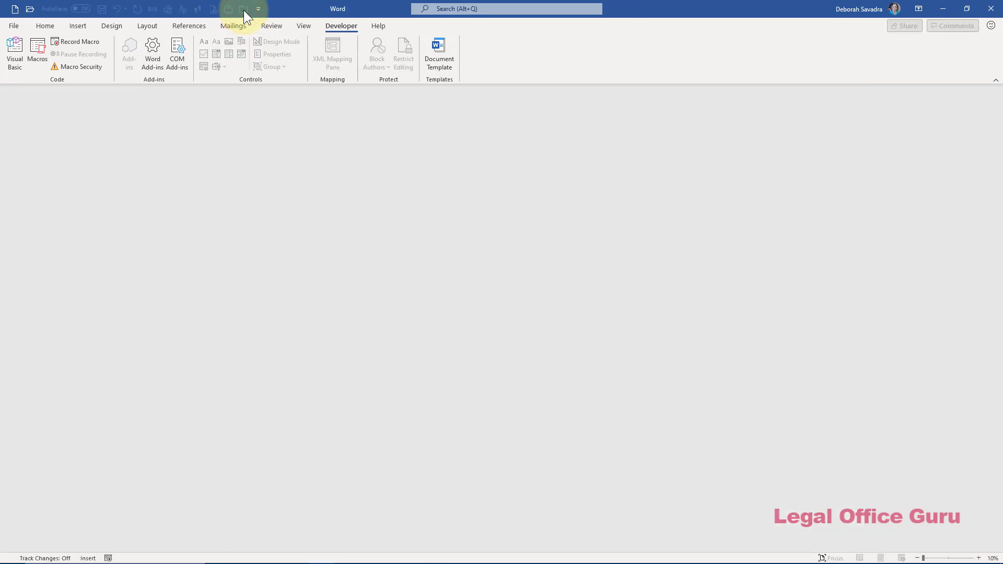
{"action": "left_click", "coordinate": [16, 26]}
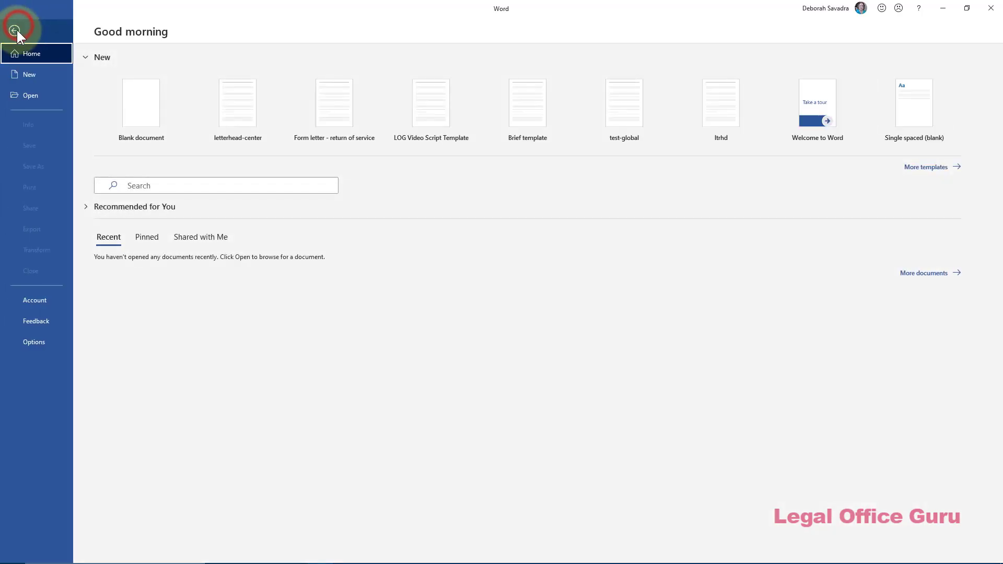
{"action": "left_click", "coordinate": [19, 74]}
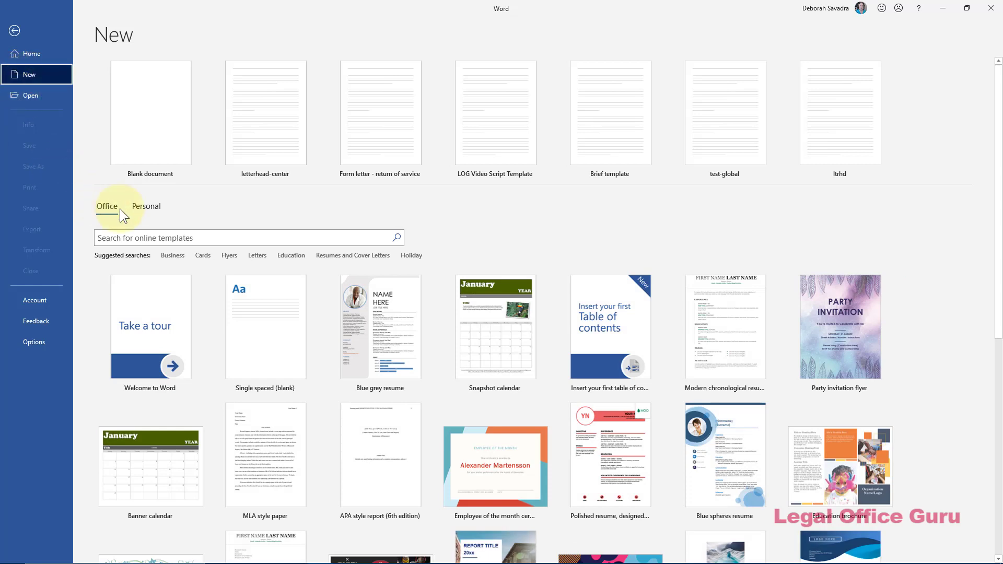
{"action": "left_click", "coordinate": [139, 207]}
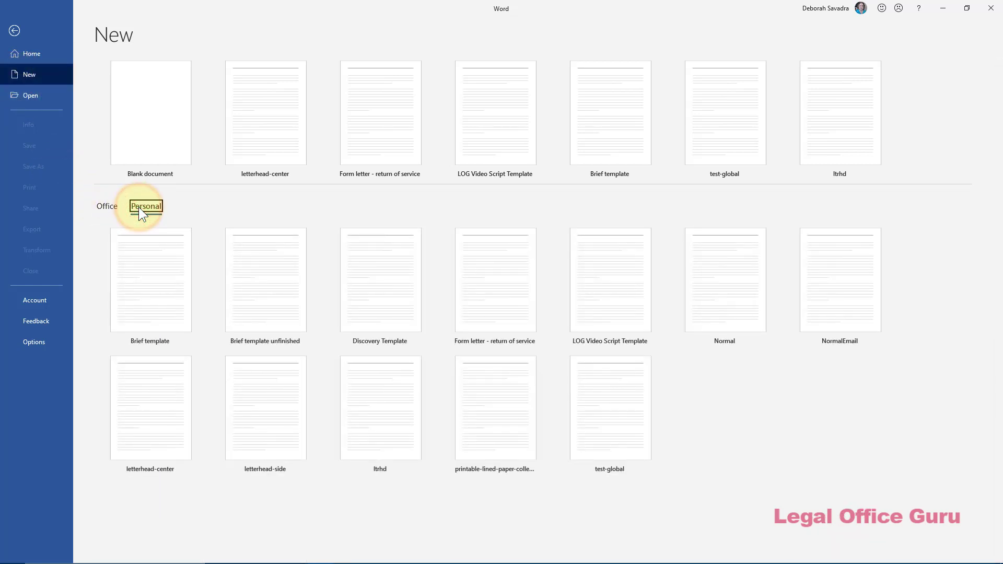
{"action": "left_click", "coordinate": [480, 295]}
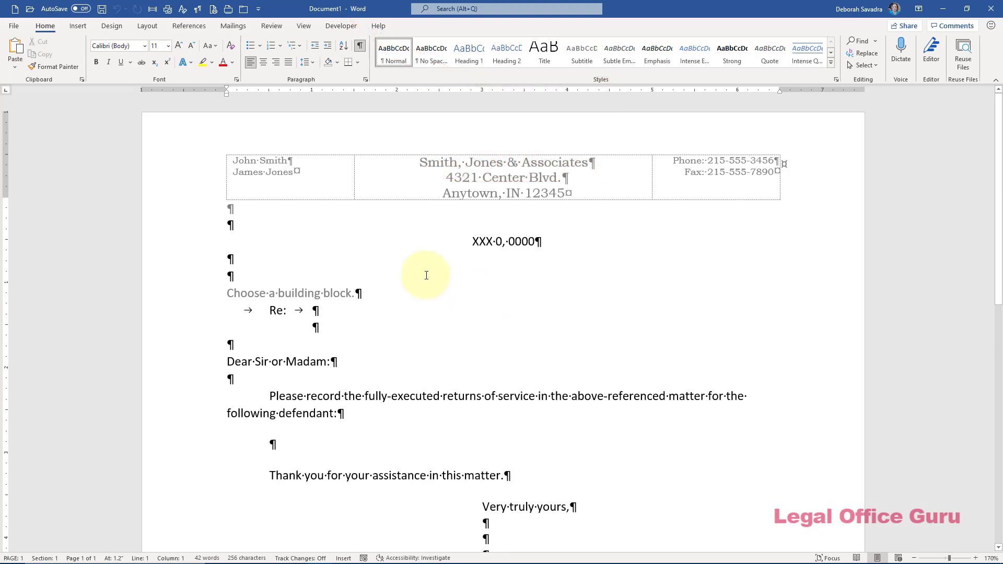
Step: Insert the Clerk - Johnson County address block from the Clerks building-block gallery
{"action": "left_click", "coordinate": [317, 290]}
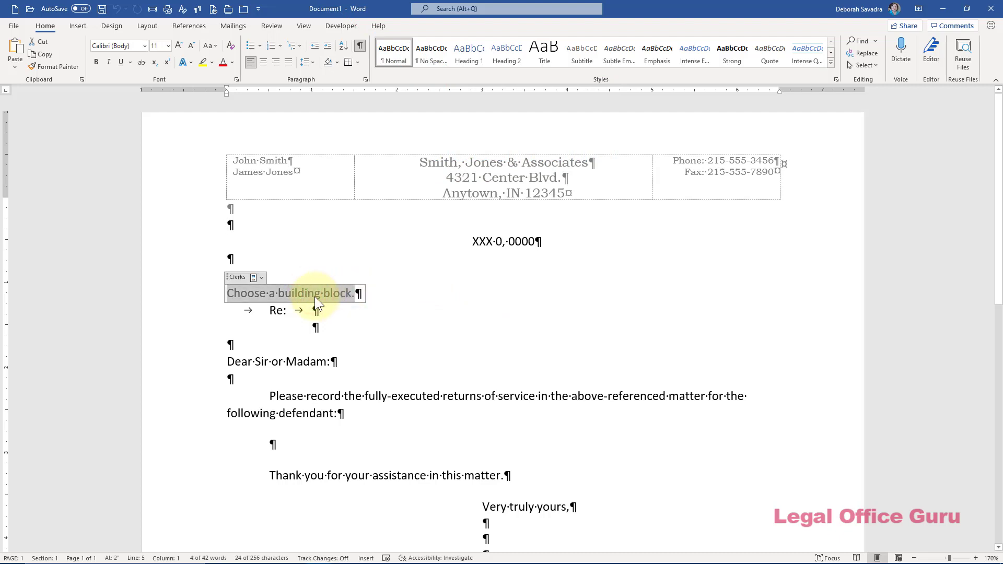
{"action": "left_click", "coordinate": [261, 279]}
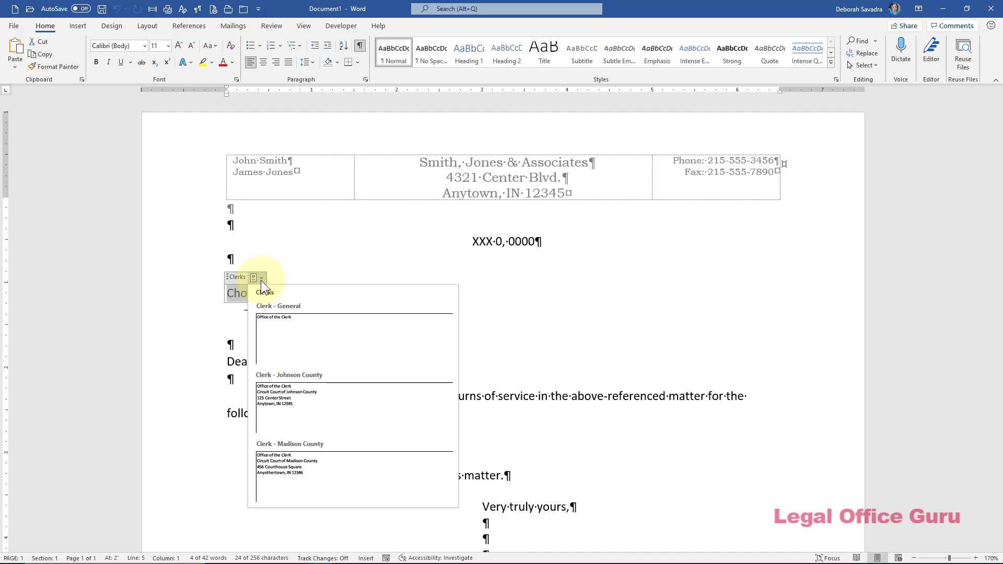
{"action": "left_click", "coordinate": [315, 393]}
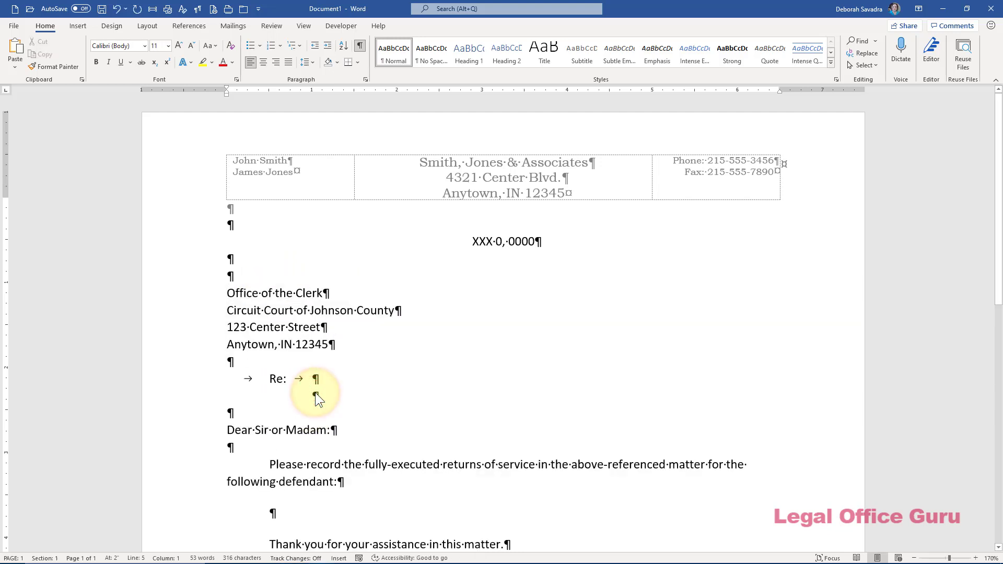
{"action": "left_click", "coordinate": [394, 375]}
{"action": "scroll", "coordinate": [389, 386], "scroll_direction": "down", "scroll_amount": 2}
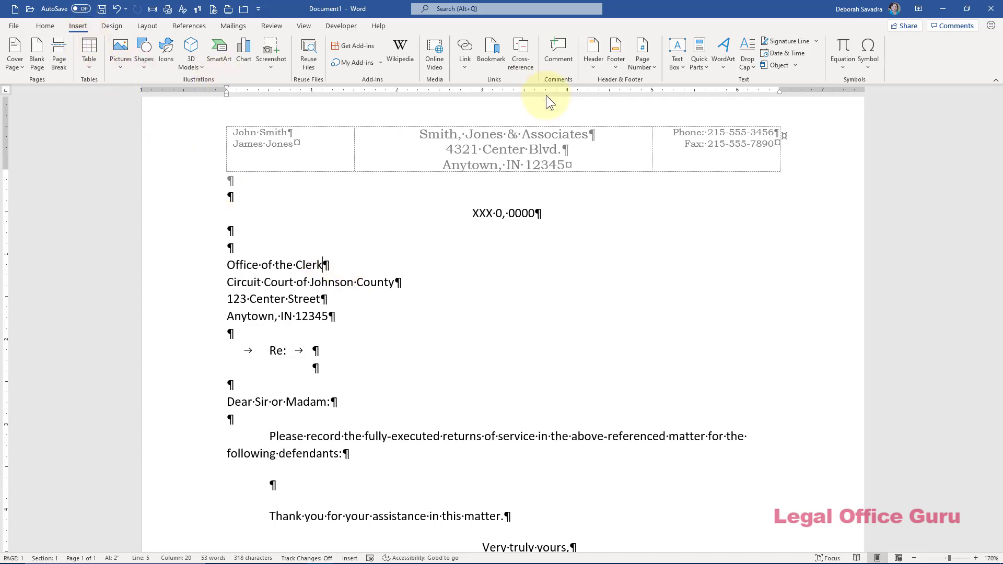
{"action": "left_click", "coordinate": [699, 63]}
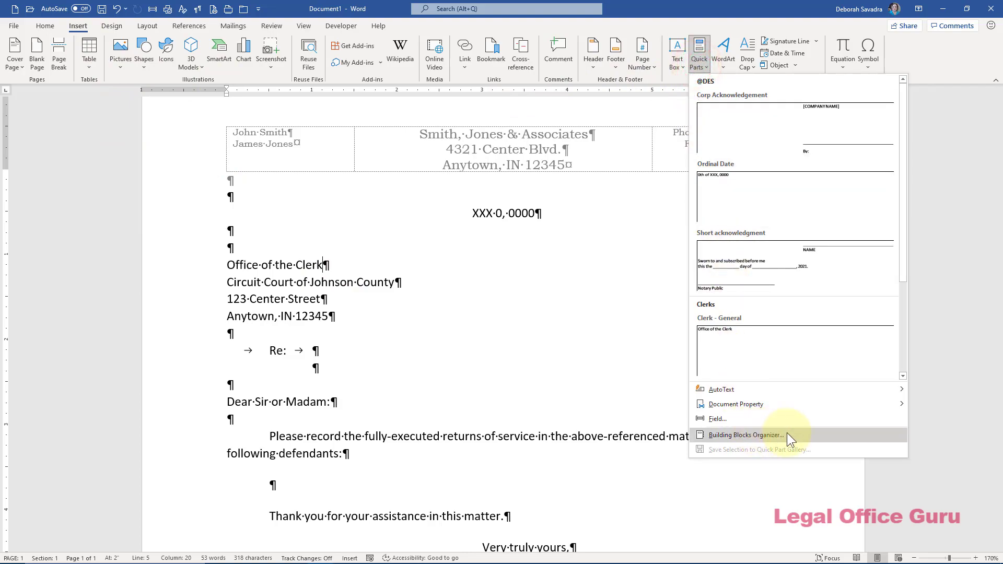
{"action": "left_click", "coordinate": [746, 436]}
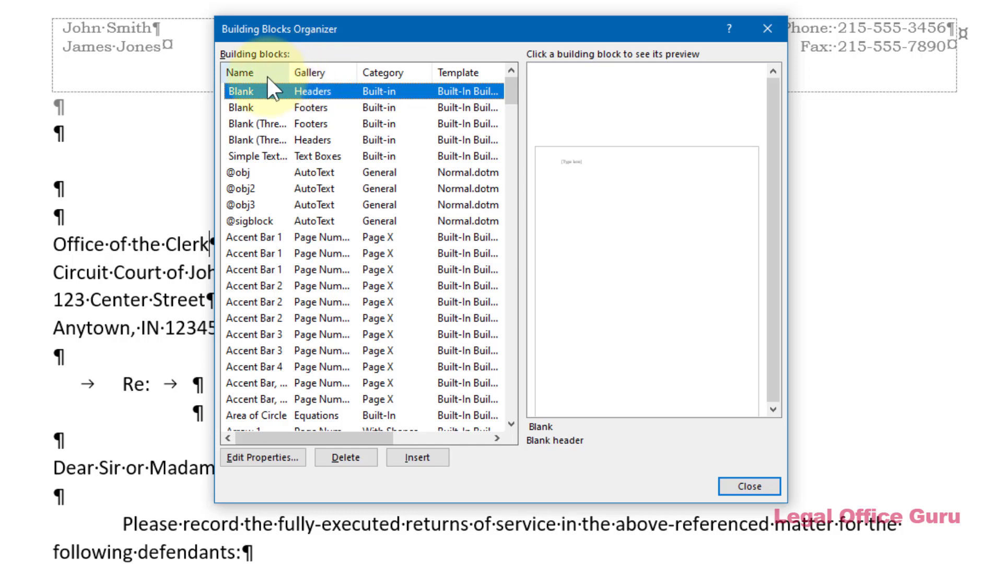
{"action": "left_click", "coordinate": [251, 76]}
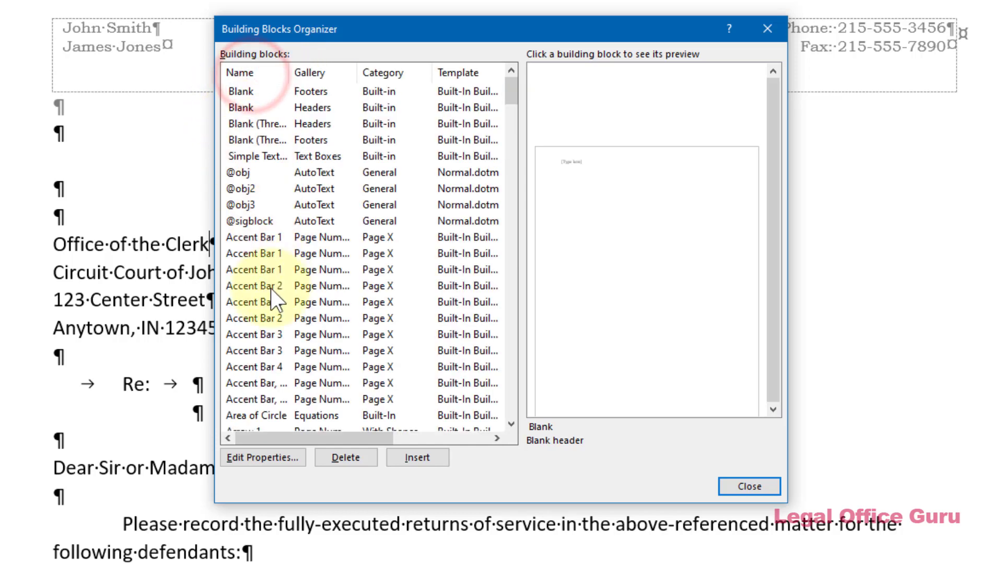
{"action": "scroll", "coordinate": [277, 302], "scroll_direction": "down", "scroll_amount": 13}
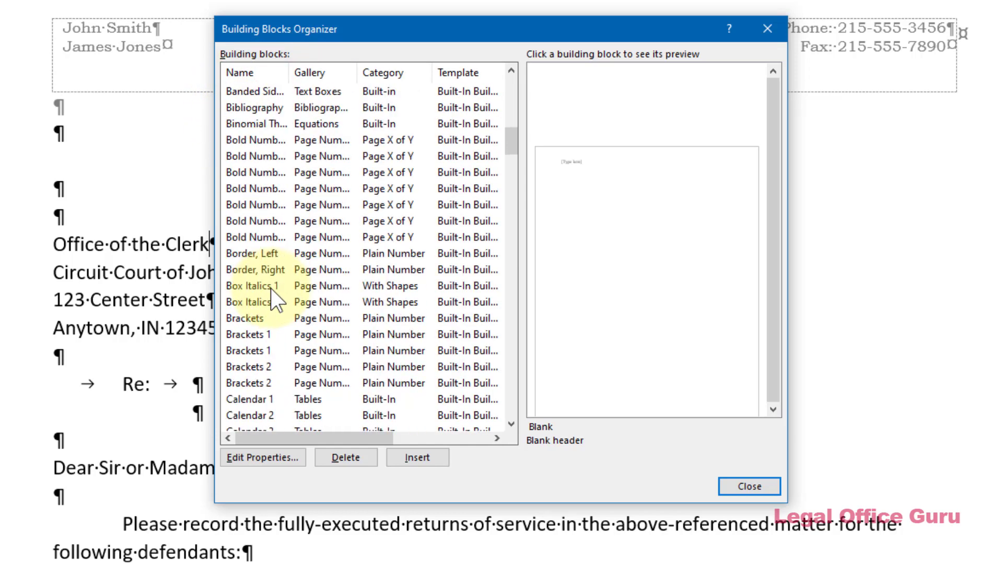
{"action": "scroll", "coordinate": [273, 301], "scroll_direction": "down", "scroll_amount": 5}
{"action": "left_click", "coordinate": [259, 303]}
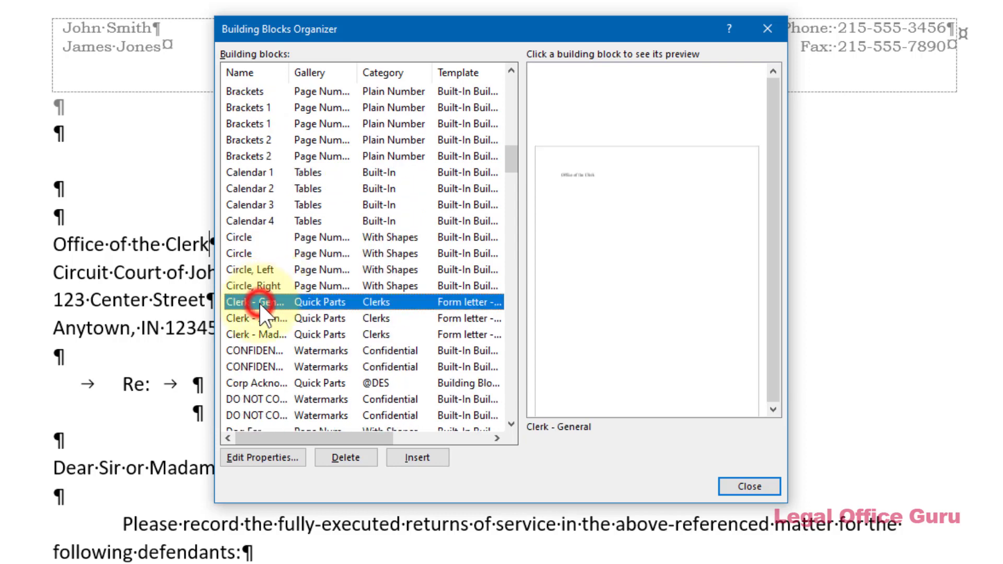
{"action": "left_click", "coordinate": [291, 456]}
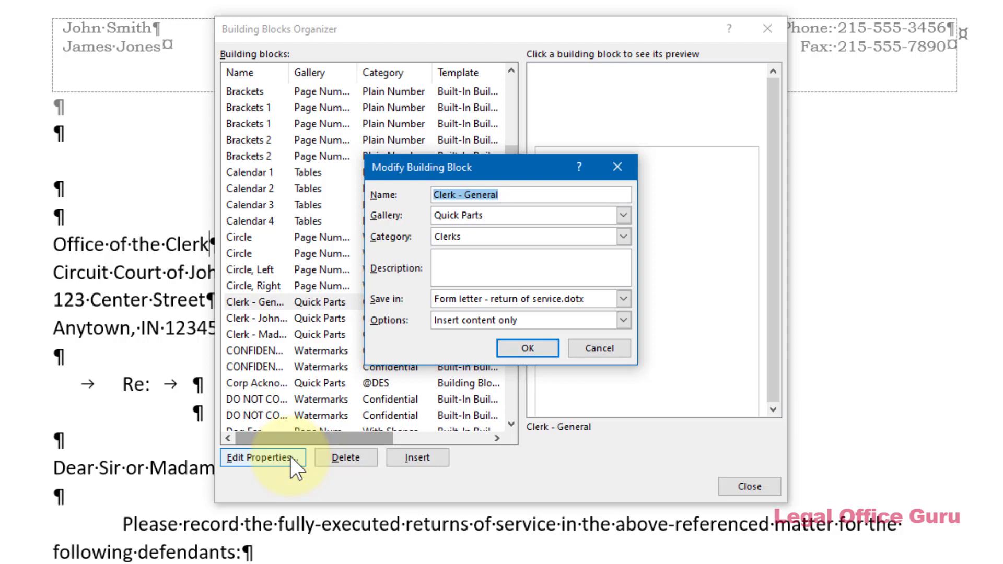
{"action": "left_click", "coordinate": [624, 299]}
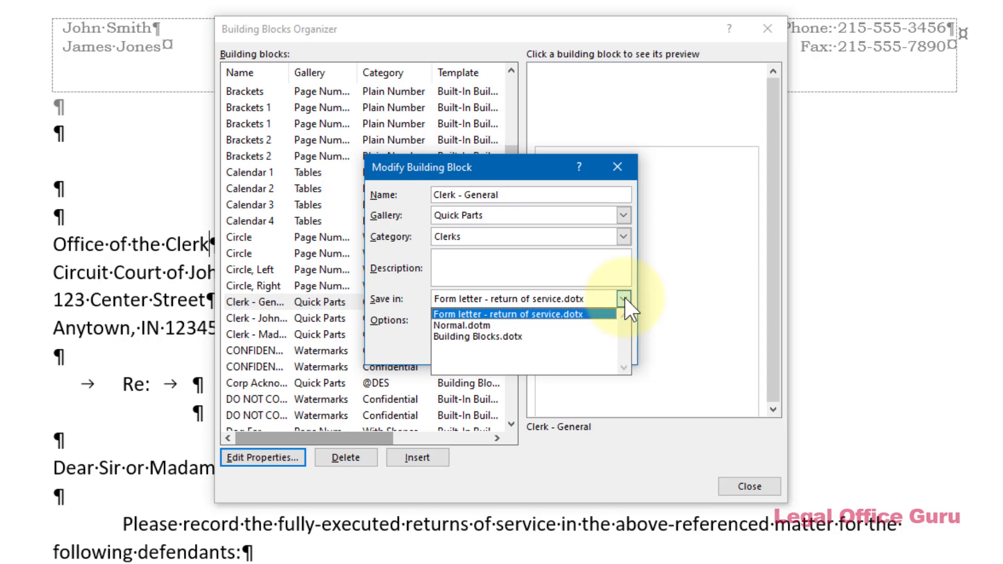
{"action": "left_click", "coordinate": [625, 297]}
{"action": "left_click", "coordinate": [607, 352]}
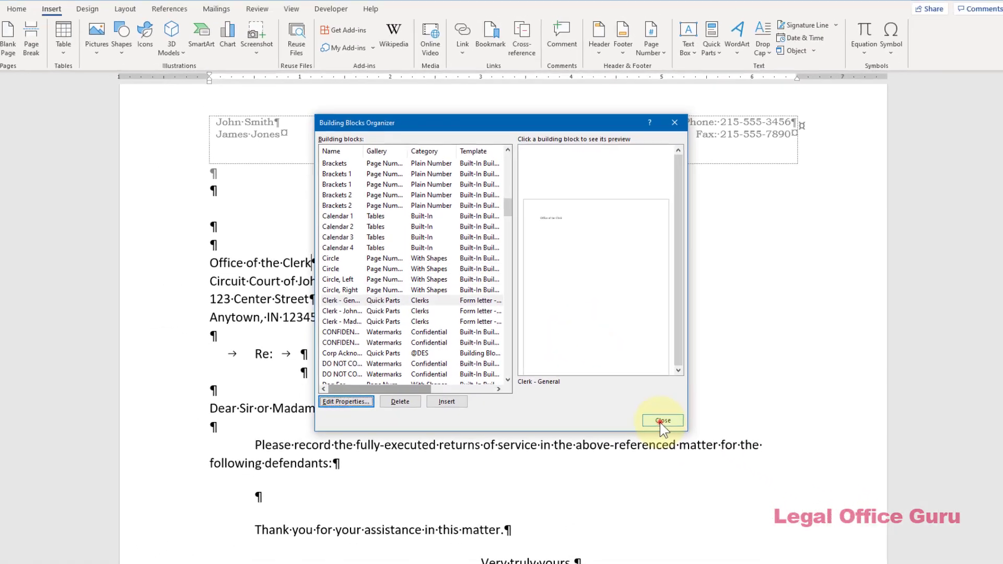
{"action": "left_click", "coordinate": [747, 484]}
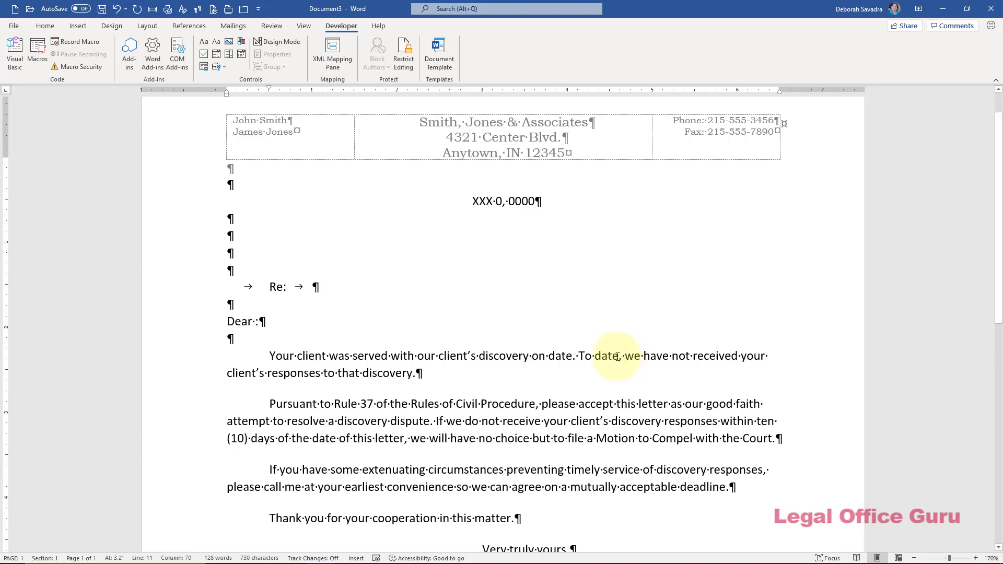
Step: Wrap the word discovery, without its trailing space, in a drop-down list control
{"action": "double_click", "coordinate": [501, 356]}
{"action": "key", "text": "shift+Left"}
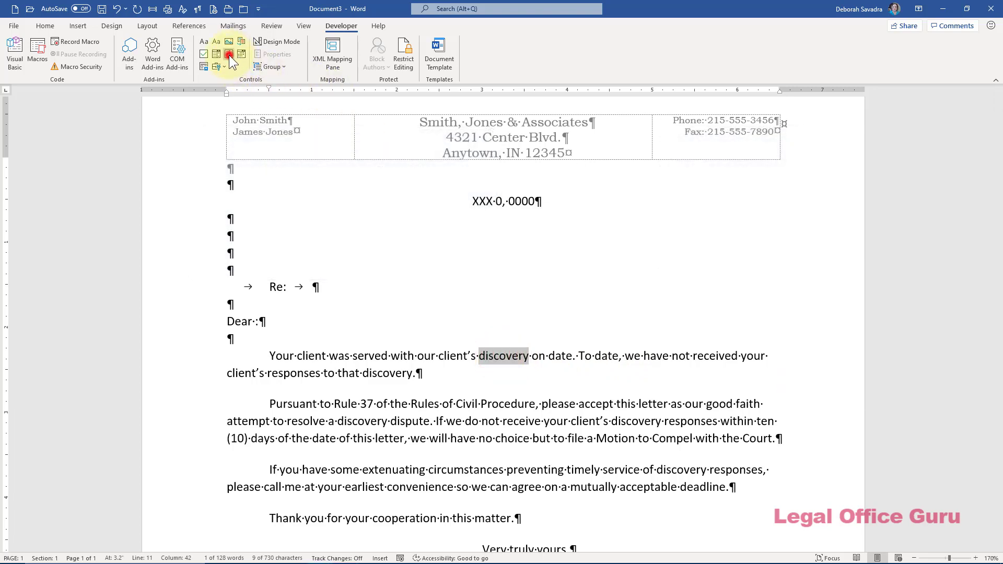
{"action": "left_click", "coordinate": [229, 54]}
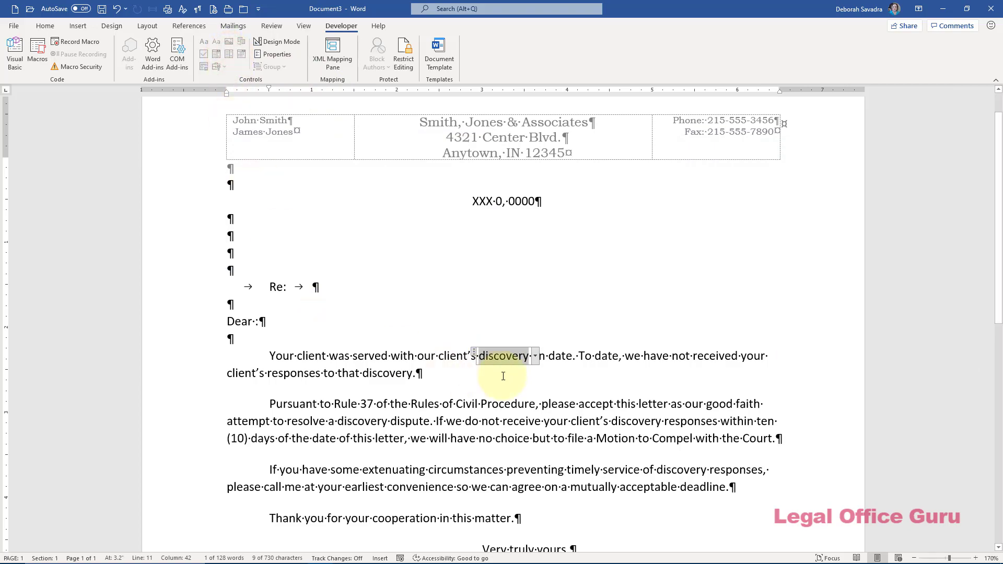
{"action": "left_click", "coordinate": [472, 352]}
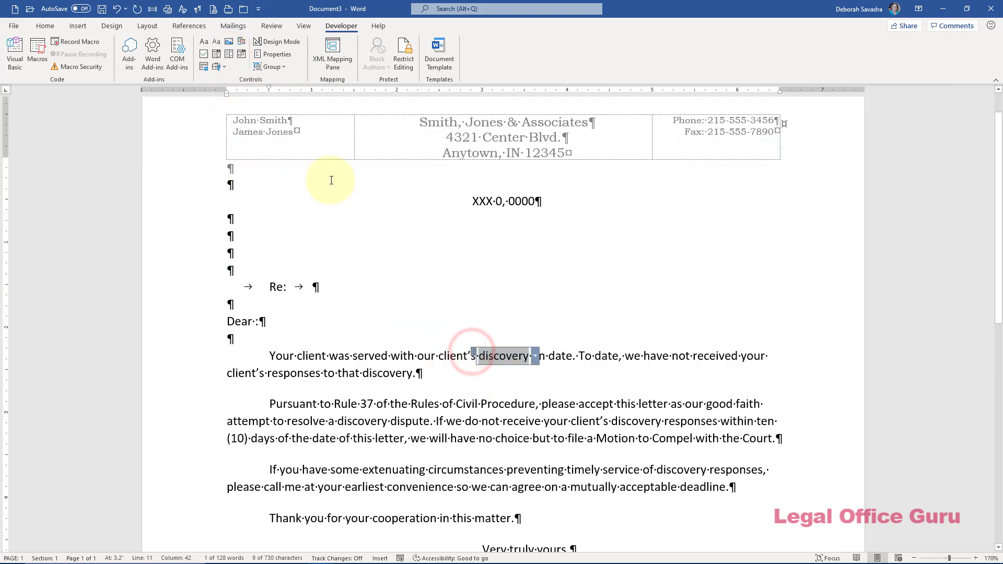
Step: Title the drop-down discovery and add Interrogatories, Requests for Production of Documents, and Requests for Admission
{"action": "left_click", "coordinate": [280, 57]}
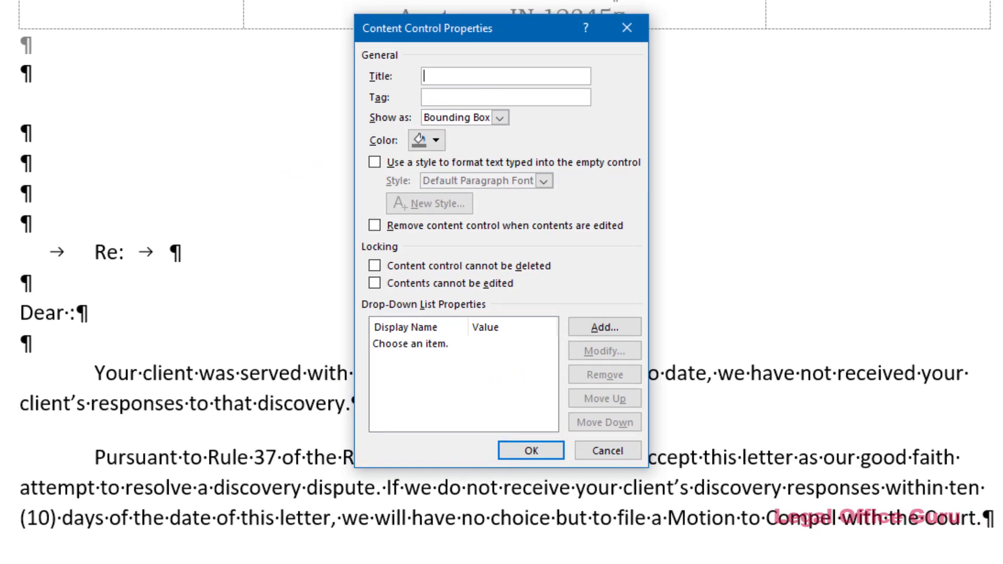
{"action": "type", "text": "discovery"}
{"action": "left_click", "coordinate": [590, 326]}
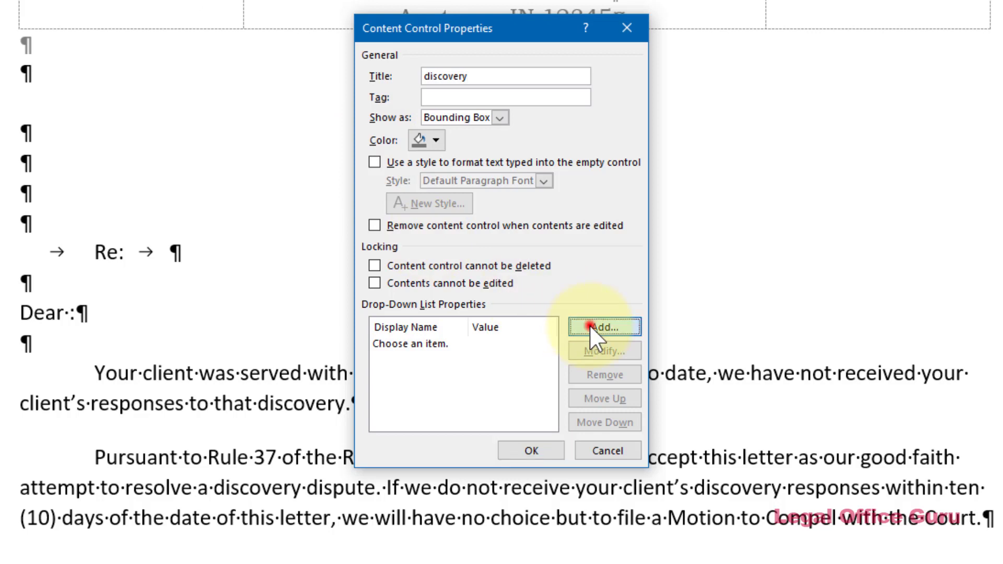
{"action": "type", "text": "Interrogatories"}
{"action": "left_click", "coordinate": [522, 274]}
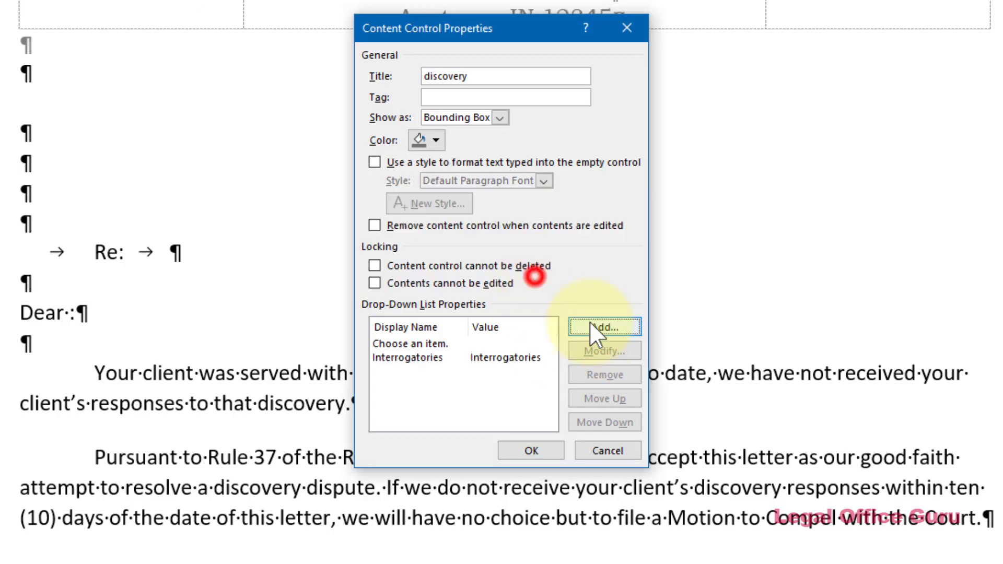
{"action": "left_click", "coordinate": [598, 328]}
{"action": "type", "text": "Requests for Prod"}
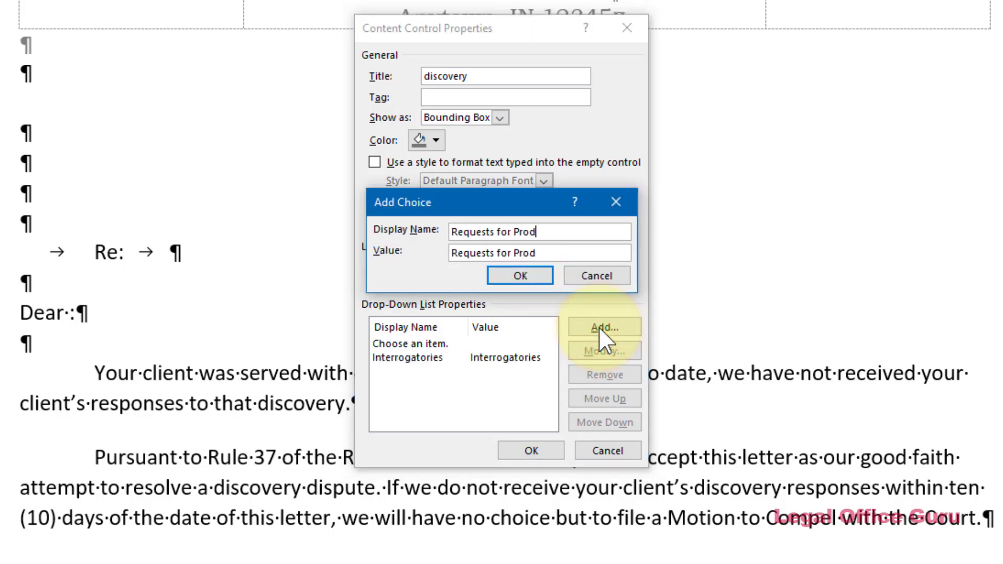
{"action": "type", "text": "uction of Documents"}
{"action": "left_click", "coordinate": [521, 276]}
{"action": "left_click", "coordinate": [596, 327]}
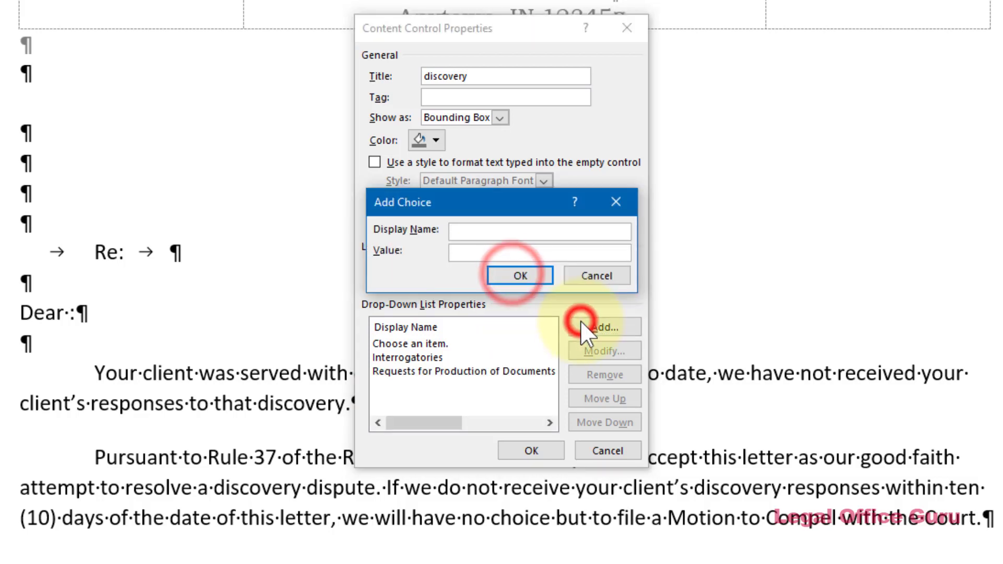
{"action": "type", "text": "Requests for Admission"}
{"action": "left_click", "coordinate": [520, 276]}
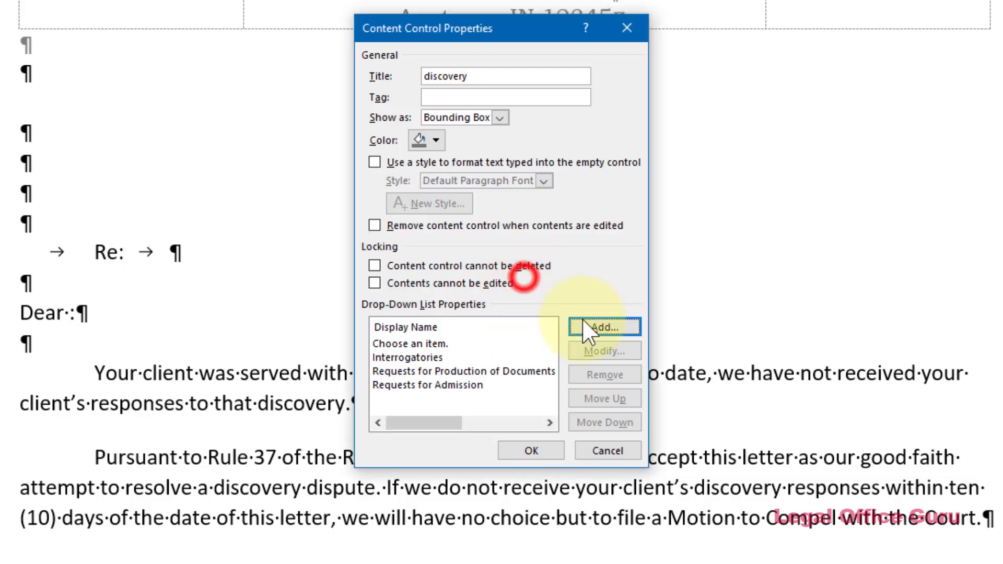
Step: Add choices Interrogatories and Requests for Production of Documents, and Interrogatories and Requests for Admission, then apply
{"action": "left_click", "coordinate": [602, 326]}
{"action": "type", "text": "Interrogatories and R"}
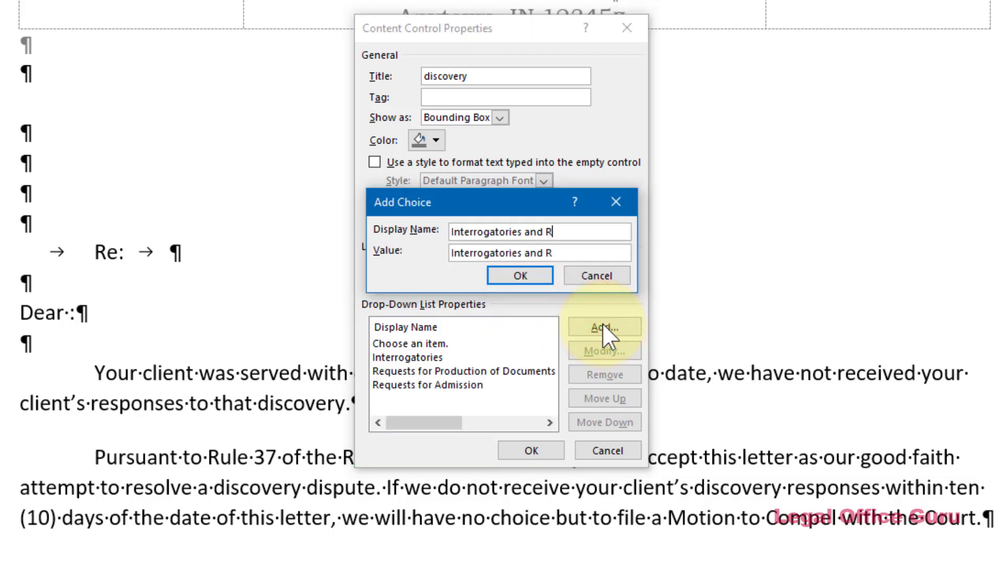
{"action": "type", "text": "equests for Production of Documents"}
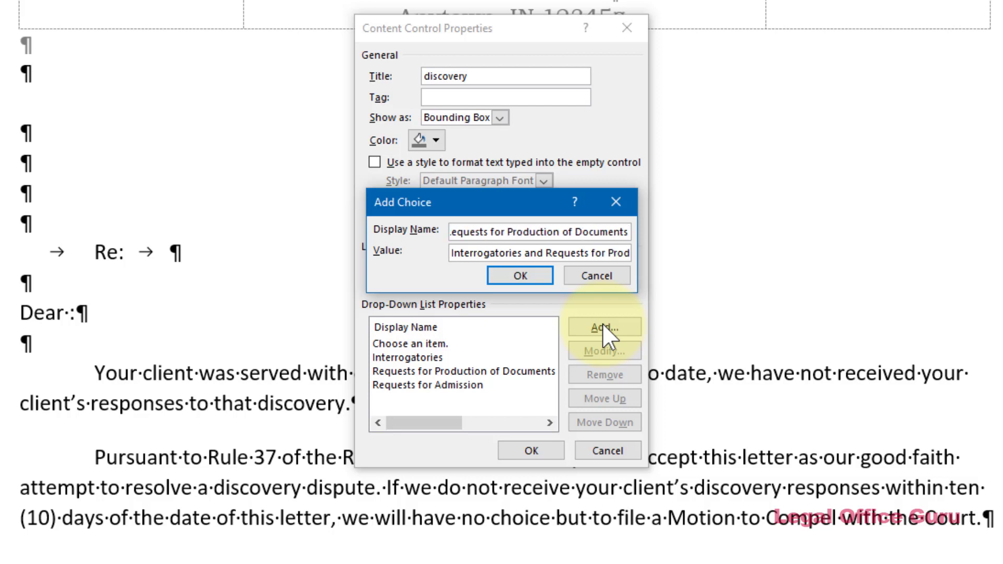
{"action": "left_click", "coordinate": [538, 282]}
{"action": "left_click", "coordinate": [606, 327]}
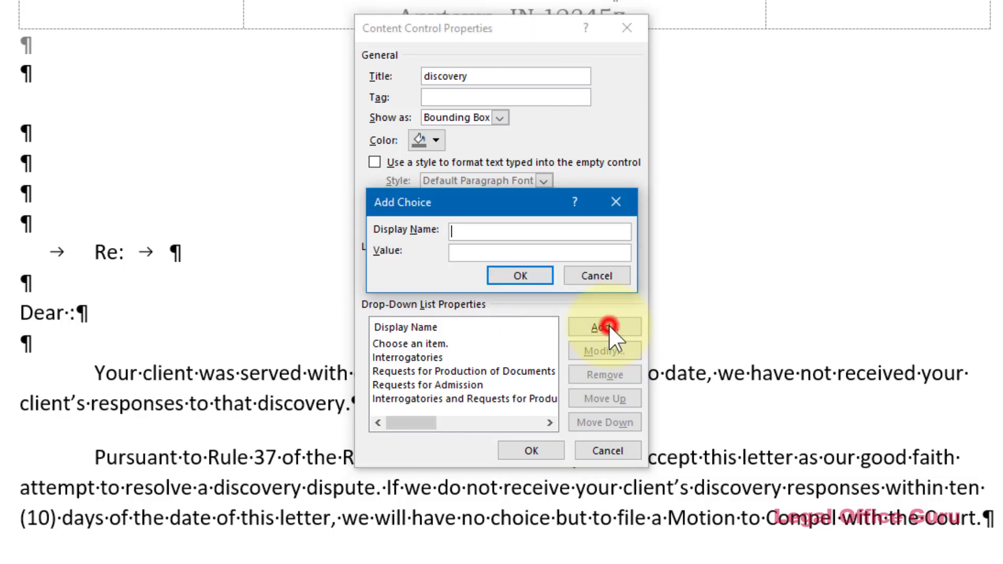
{"action": "type", "text": "Interrogatories and Requests for Admis"}
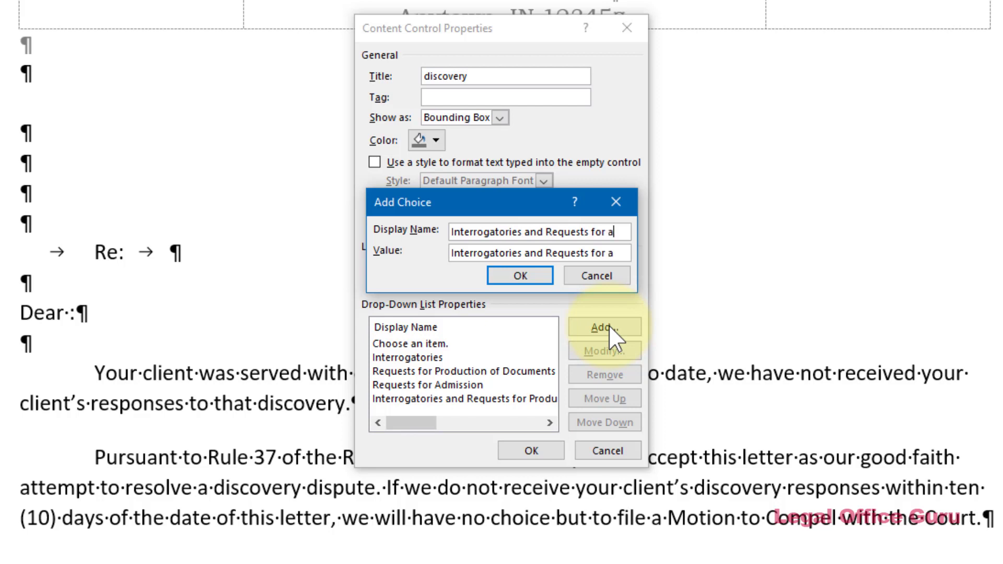
{"action": "type", "text": "sion"}
{"action": "left_click", "coordinate": [520, 275]}
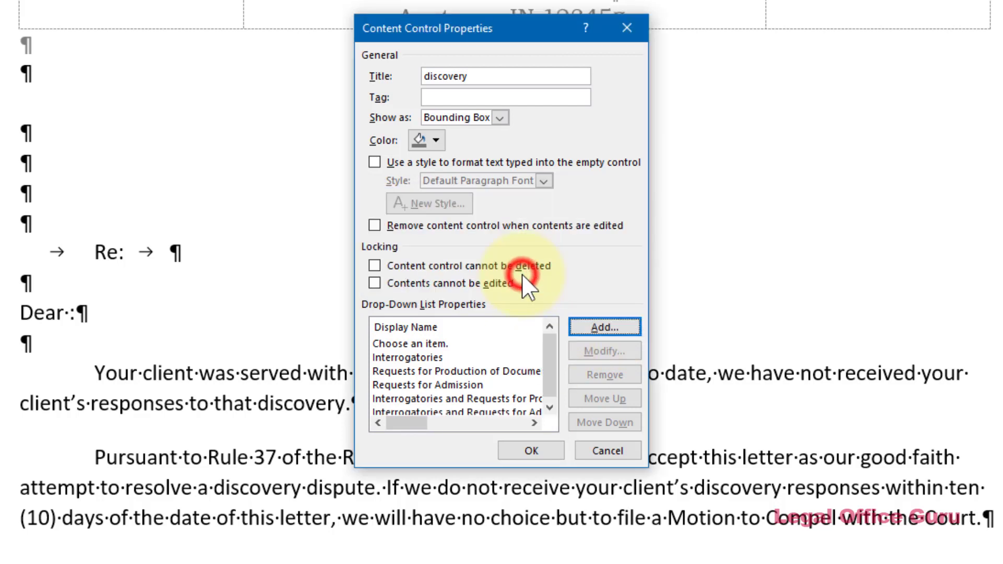
{"action": "left_click", "coordinate": [533, 452]}
Step: Open the discovery drop-down to verify its five choices, then deselect it
{"action": "left_click", "coordinate": [623, 376]}
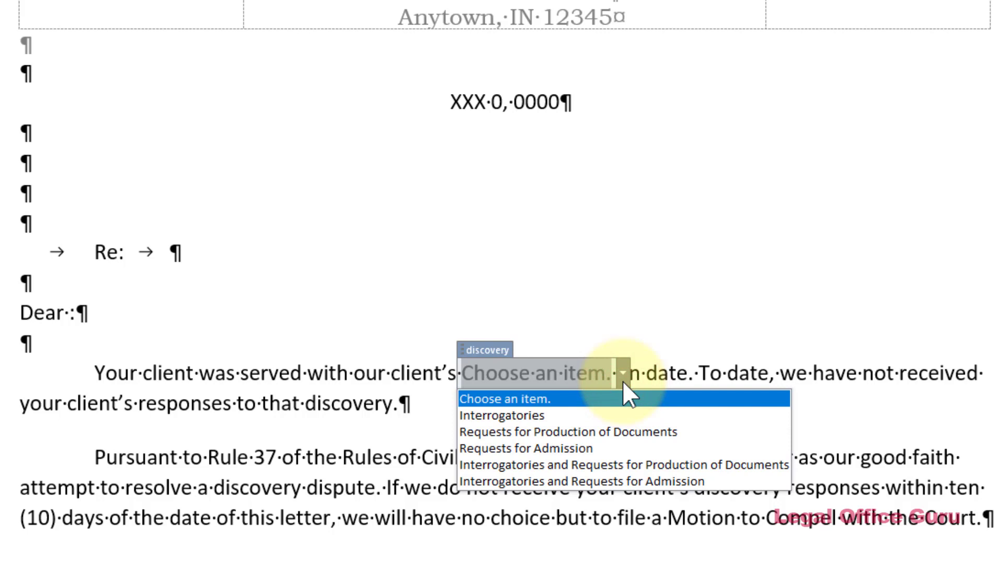
{"action": "left_click", "coordinate": [623, 378]}
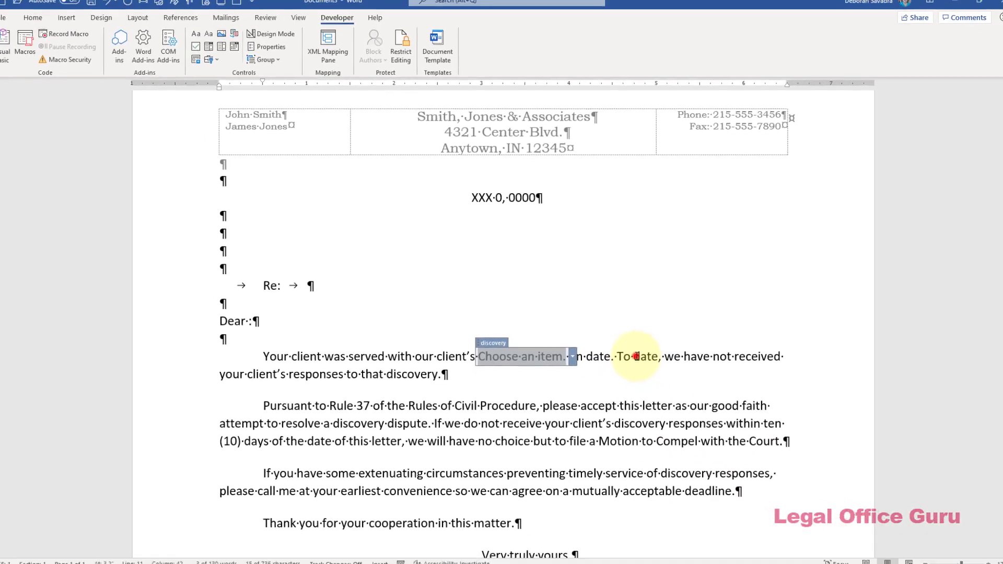
{"action": "left_click", "coordinate": [725, 372]}
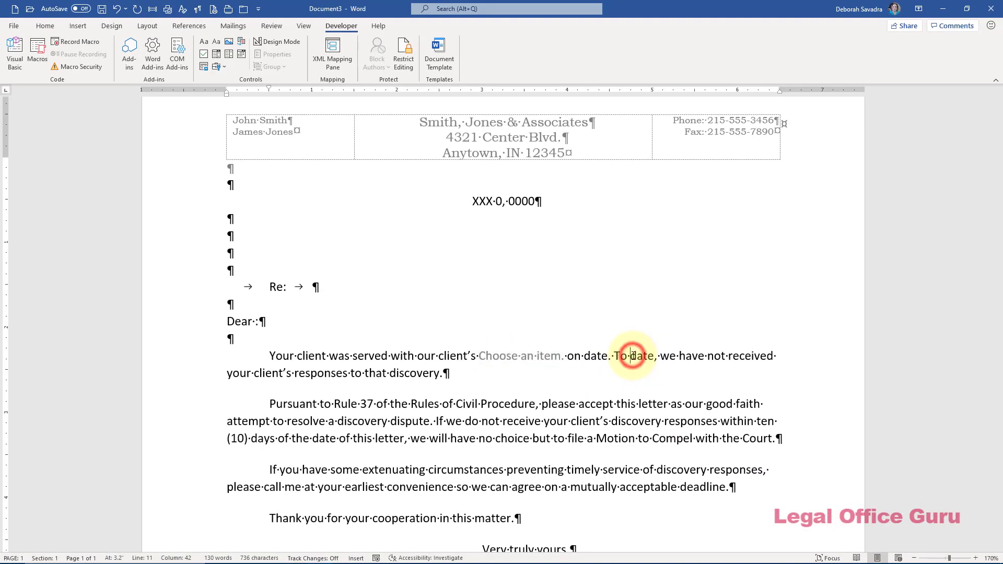
Step: Turn the word date after 'on' into a date picker content control
{"action": "double_click", "coordinate": [597, 356]}
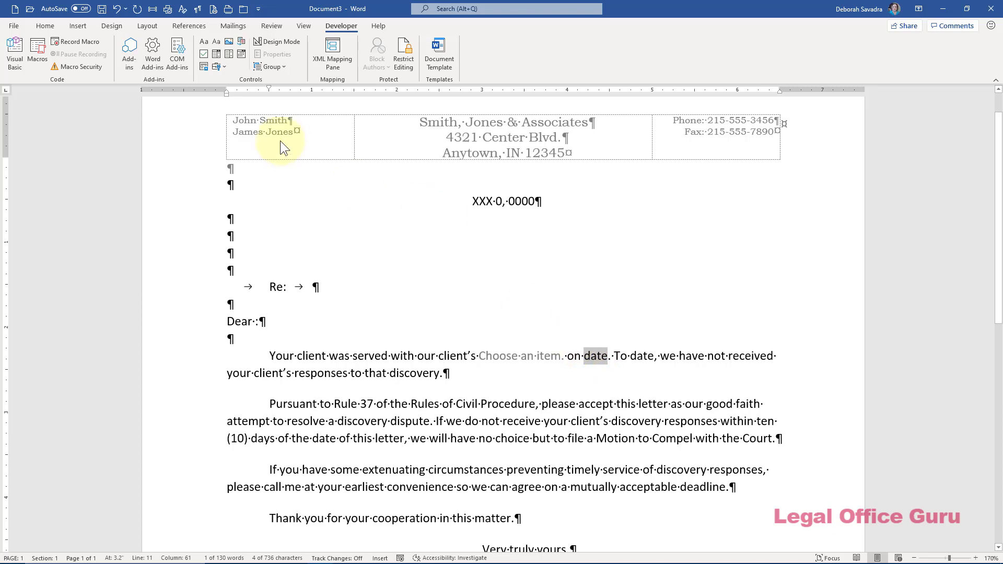
{"action": "left_click", "coordinate": [242, 55]}
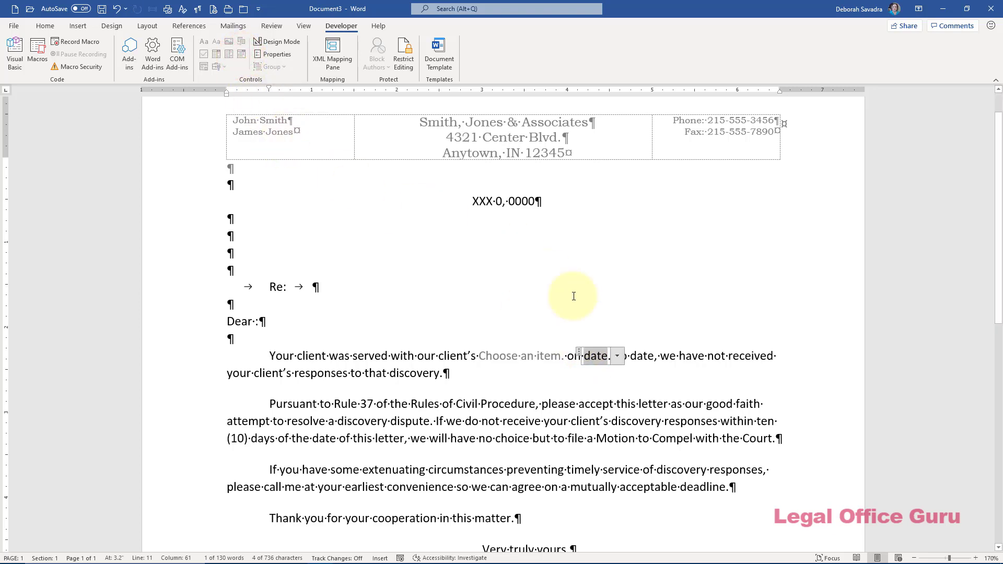
{"action": "left_click", "coordinate": [578, 352]}
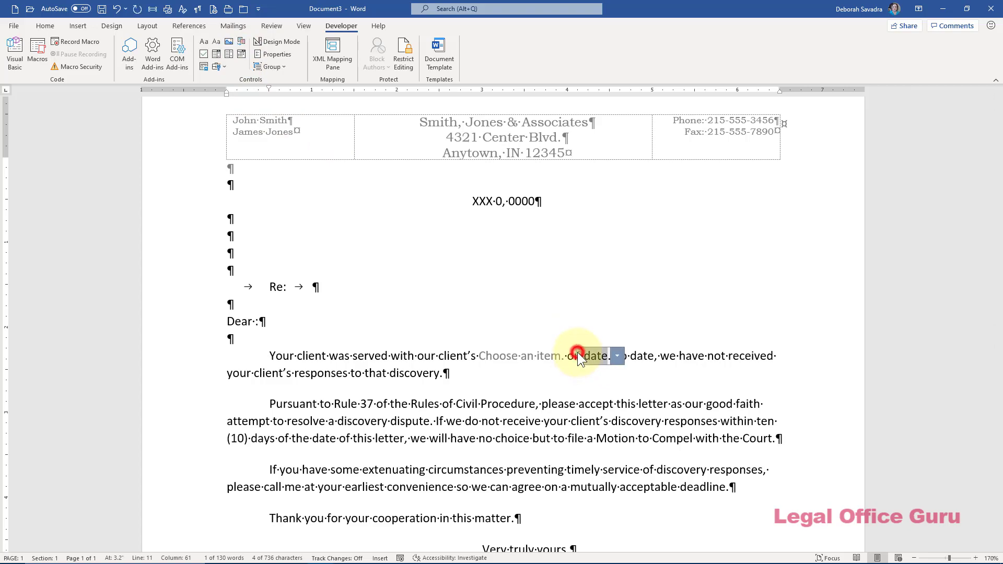
Step: Title the date picker date and use the MMMM d, yyyy format, like April 26, 2021
{"action": "left_click", "coordinate": [277, 55]}
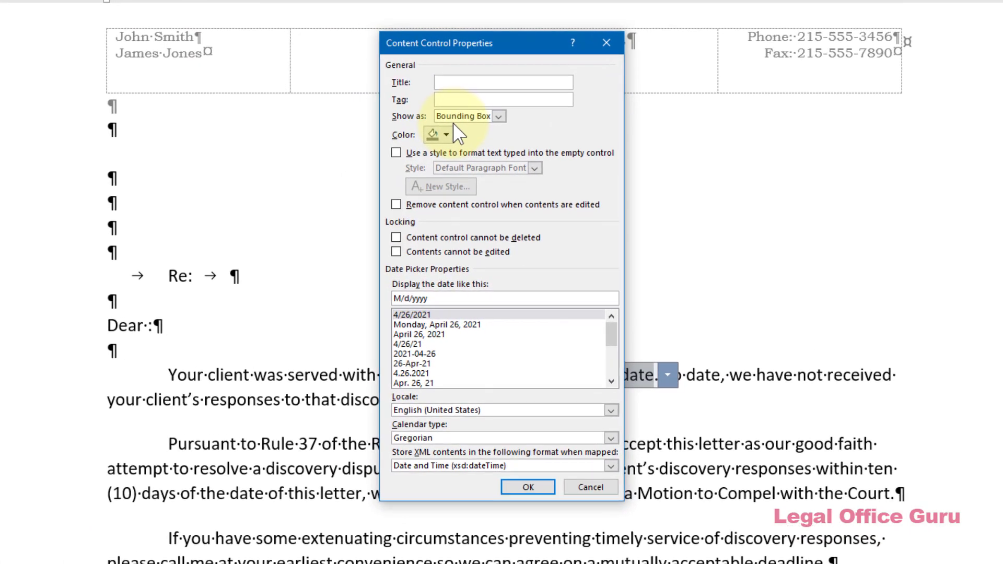
{"action": "left_click", "coordinate": [493, 81]}
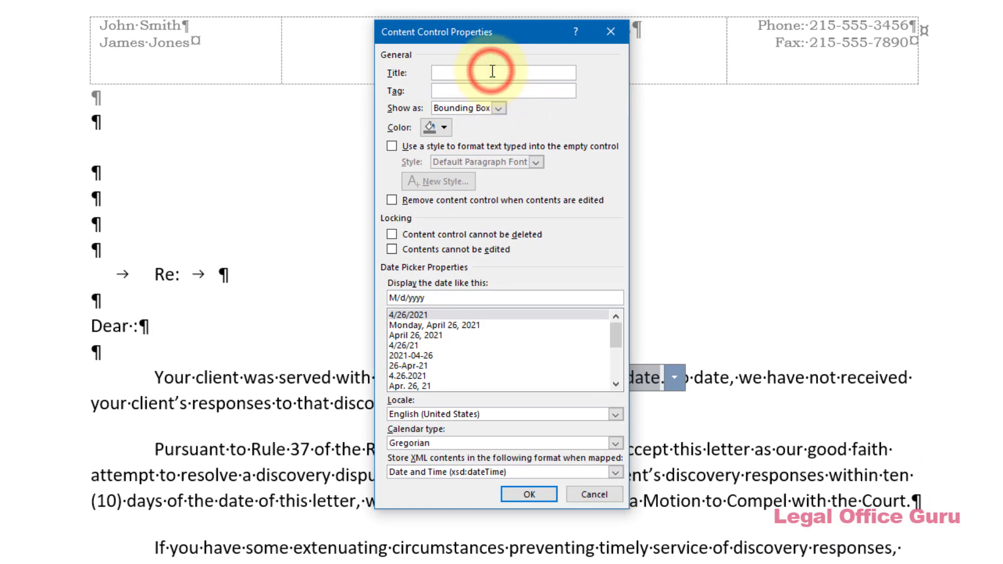
{"action": "type", "text": "date"}
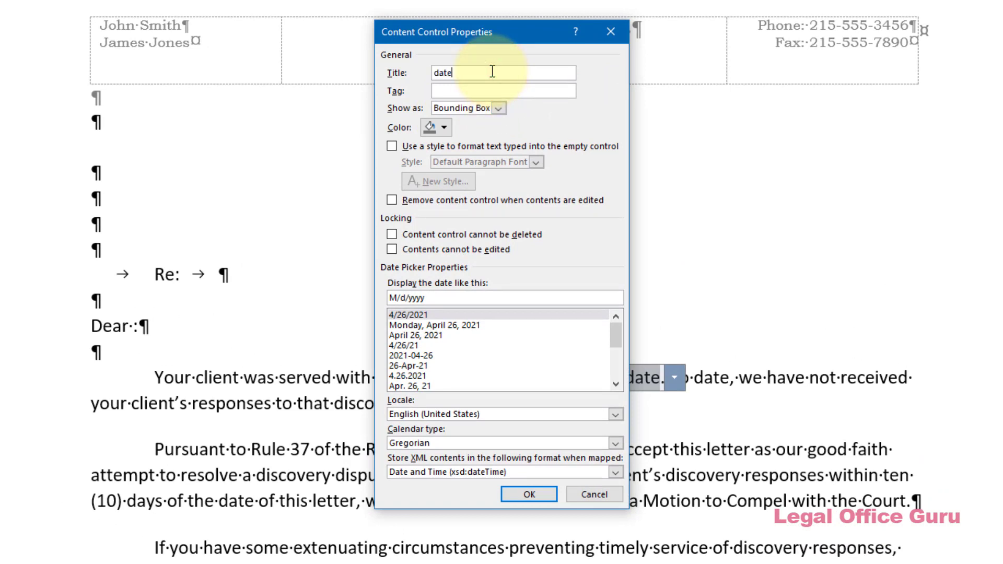
{"action": "left_click", "coordinate": [427, 334]}
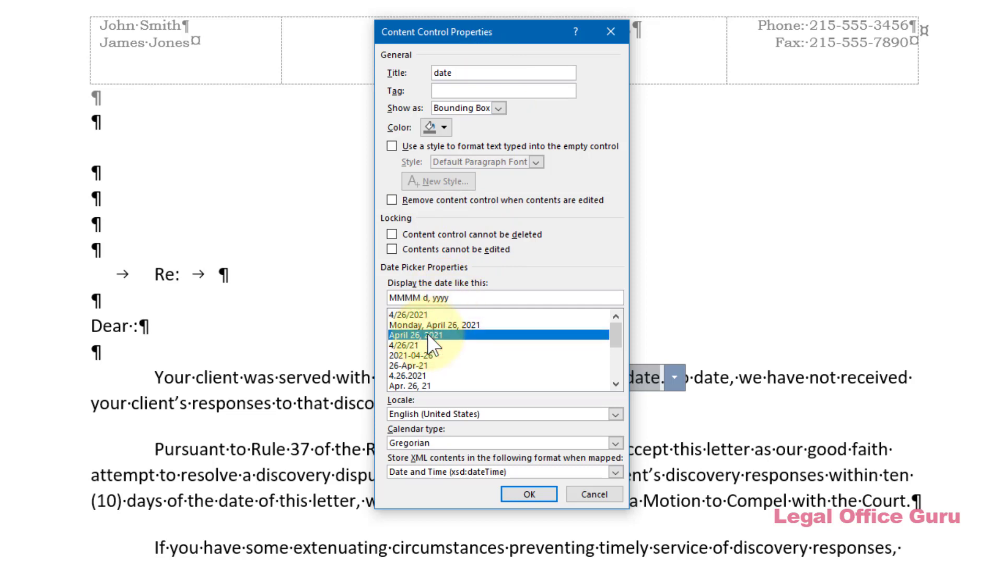
{"action": "left_click", "coordinate": [518, 489]}
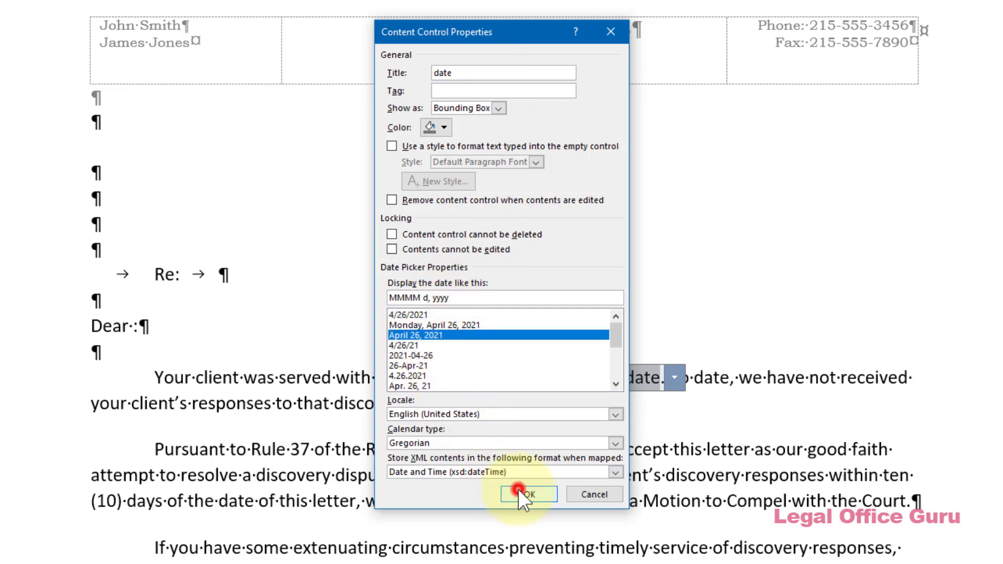
Step: Set the date picker to March 15, 2021
{"action": "left_click", "coordinate": [674, 374]}
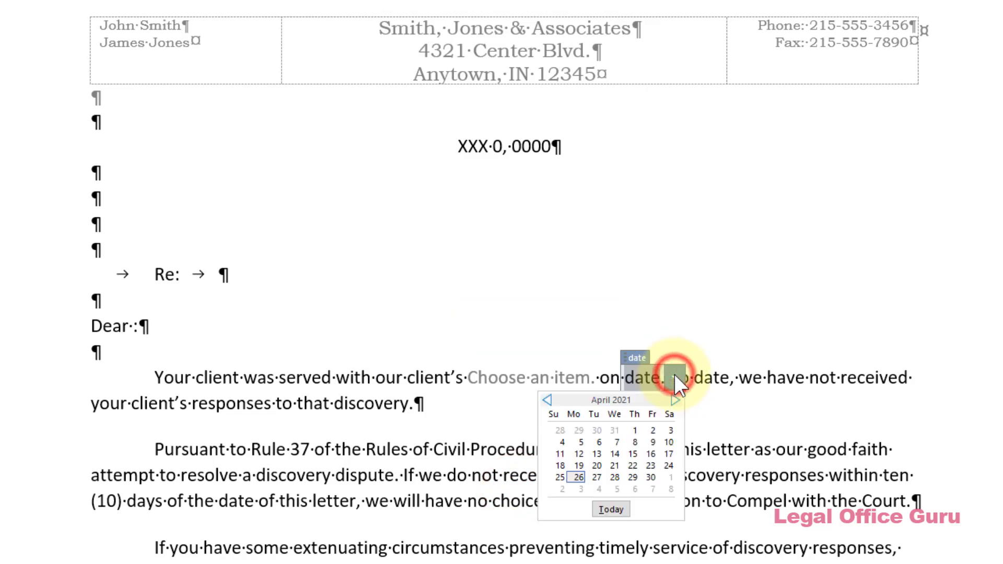
{"action": "left_click", "coordinate": [548, 400]}
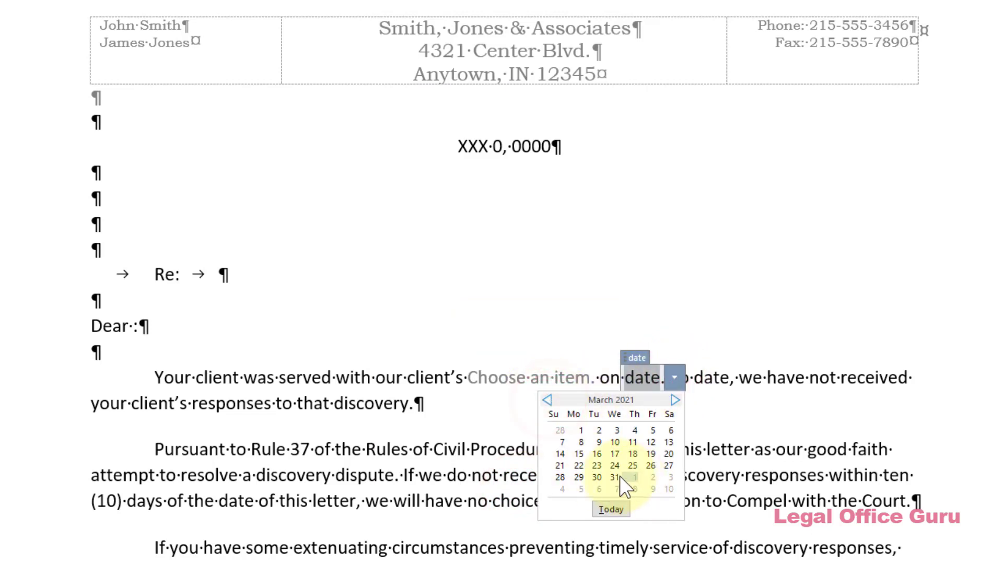
{"action": "left_click", "coordinate": [580, 455]}
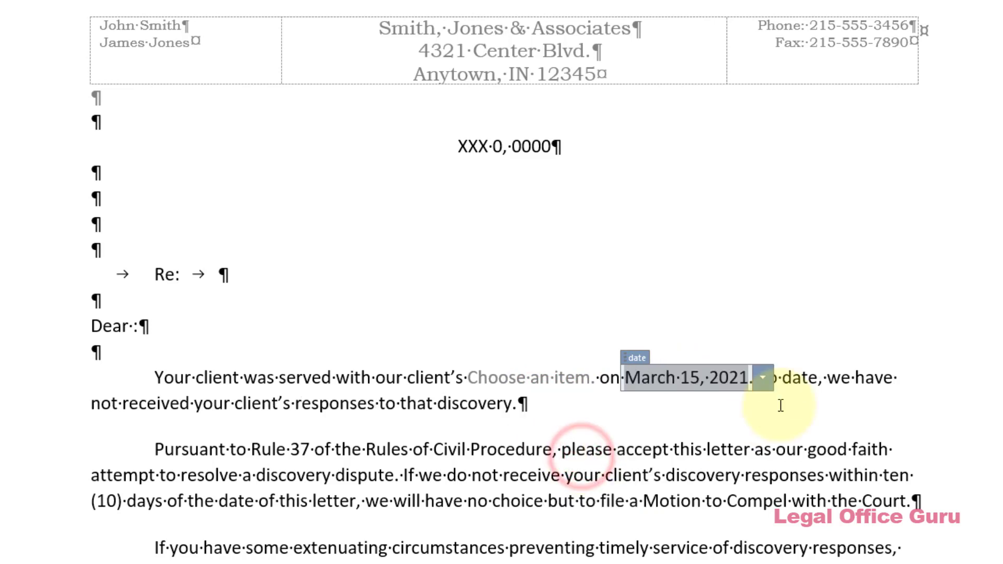
{"action": "left_click", "coordinate": [808, 377]}
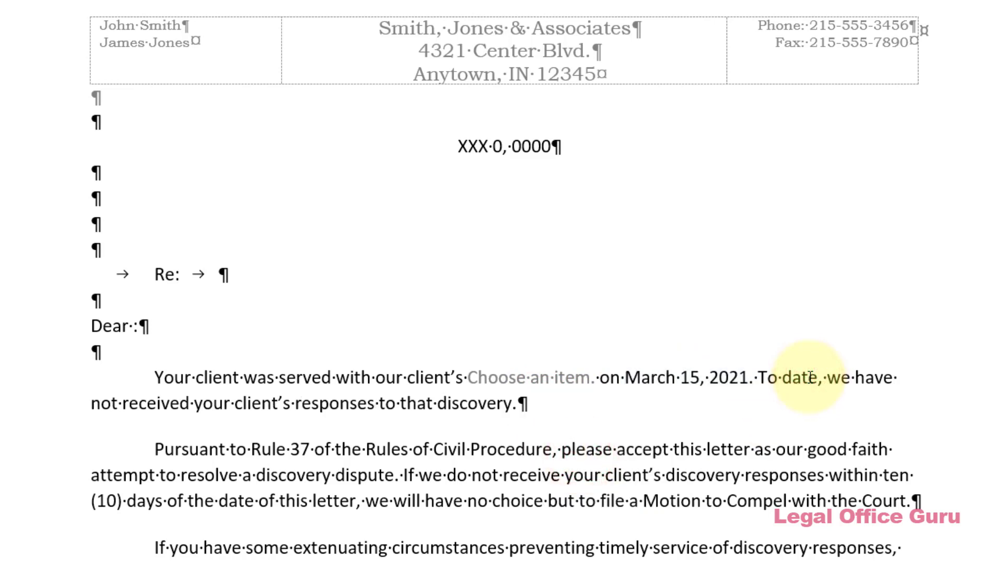
Step: Choose Interrogatories and Requests for Production of Documents in the discovery drop-down
{"action": "left_click", "coordinate": [508, 377]}
{"action": "left_click", "coordinate": [605, 378]}
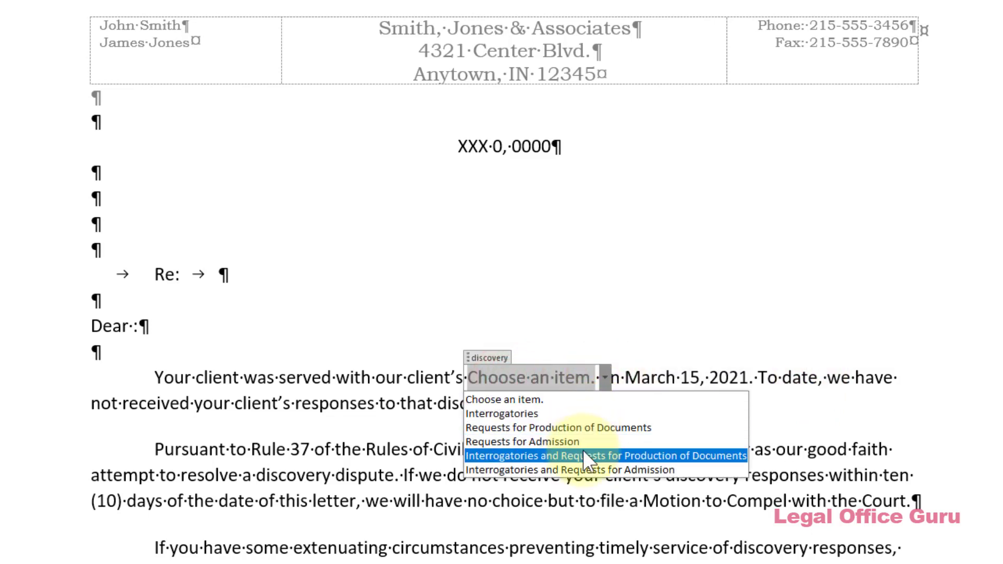
{"action": "left_click", "coordinate": [583, 451]}
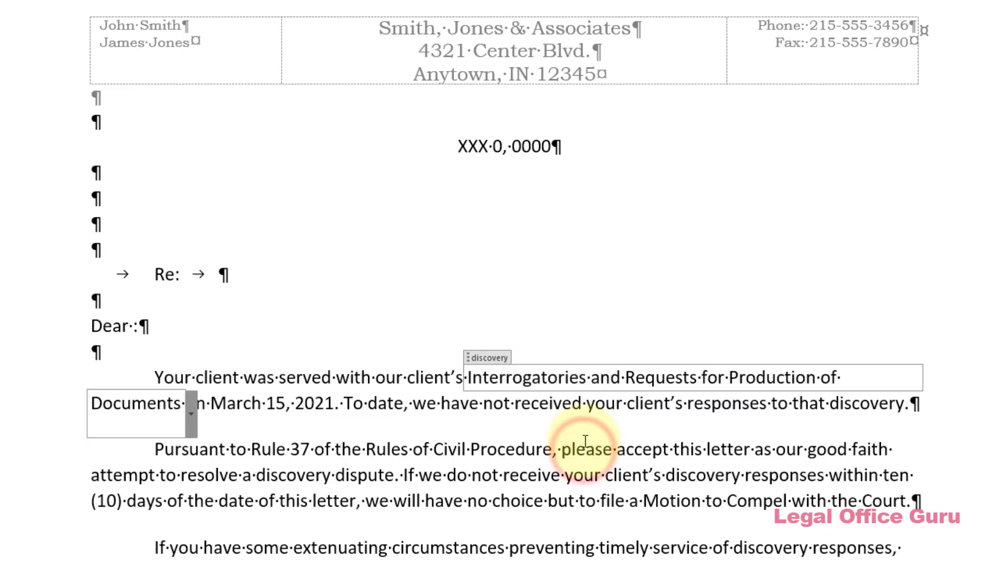
{"action": "left_click", "coordinate": [588, 421]}
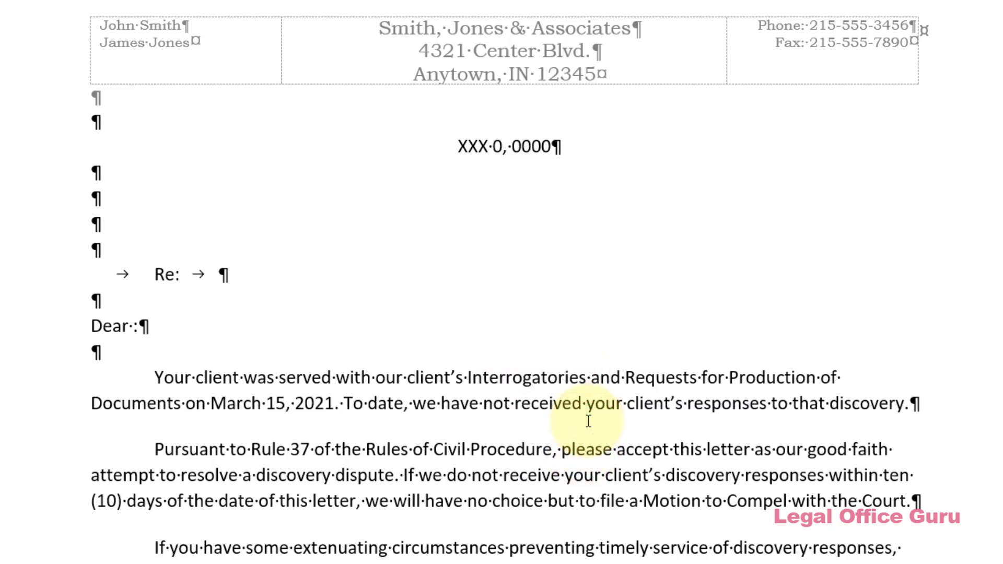